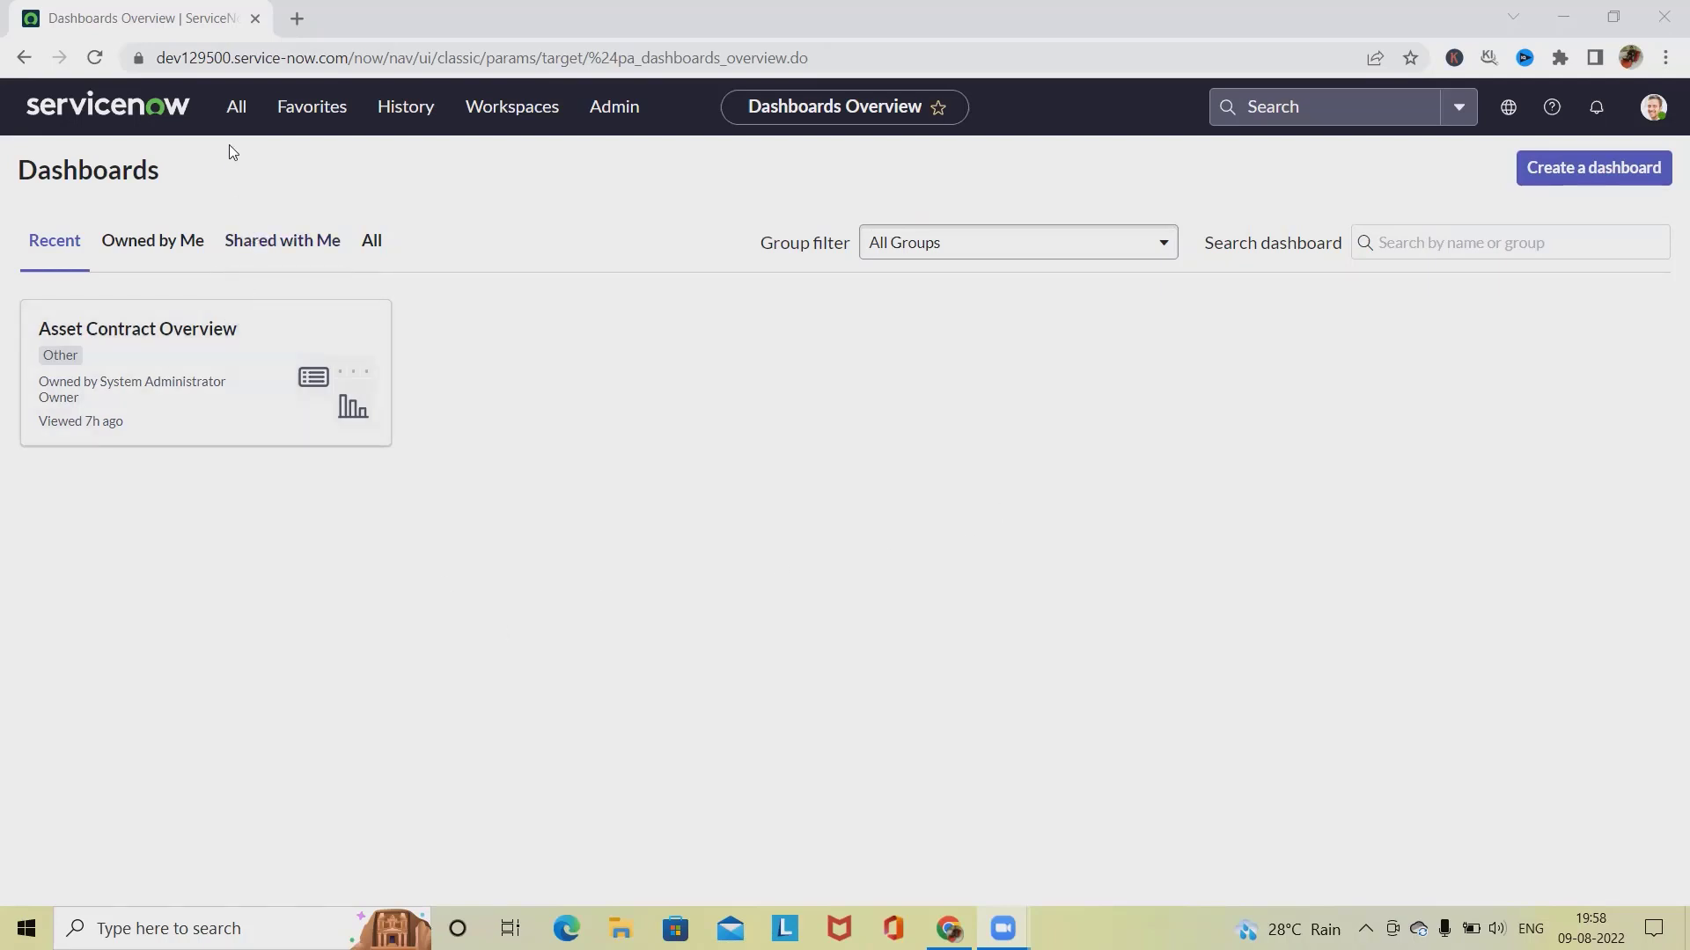
Step: Find the contract modules in the navigator and open the list of all contracts
click(235, 109)
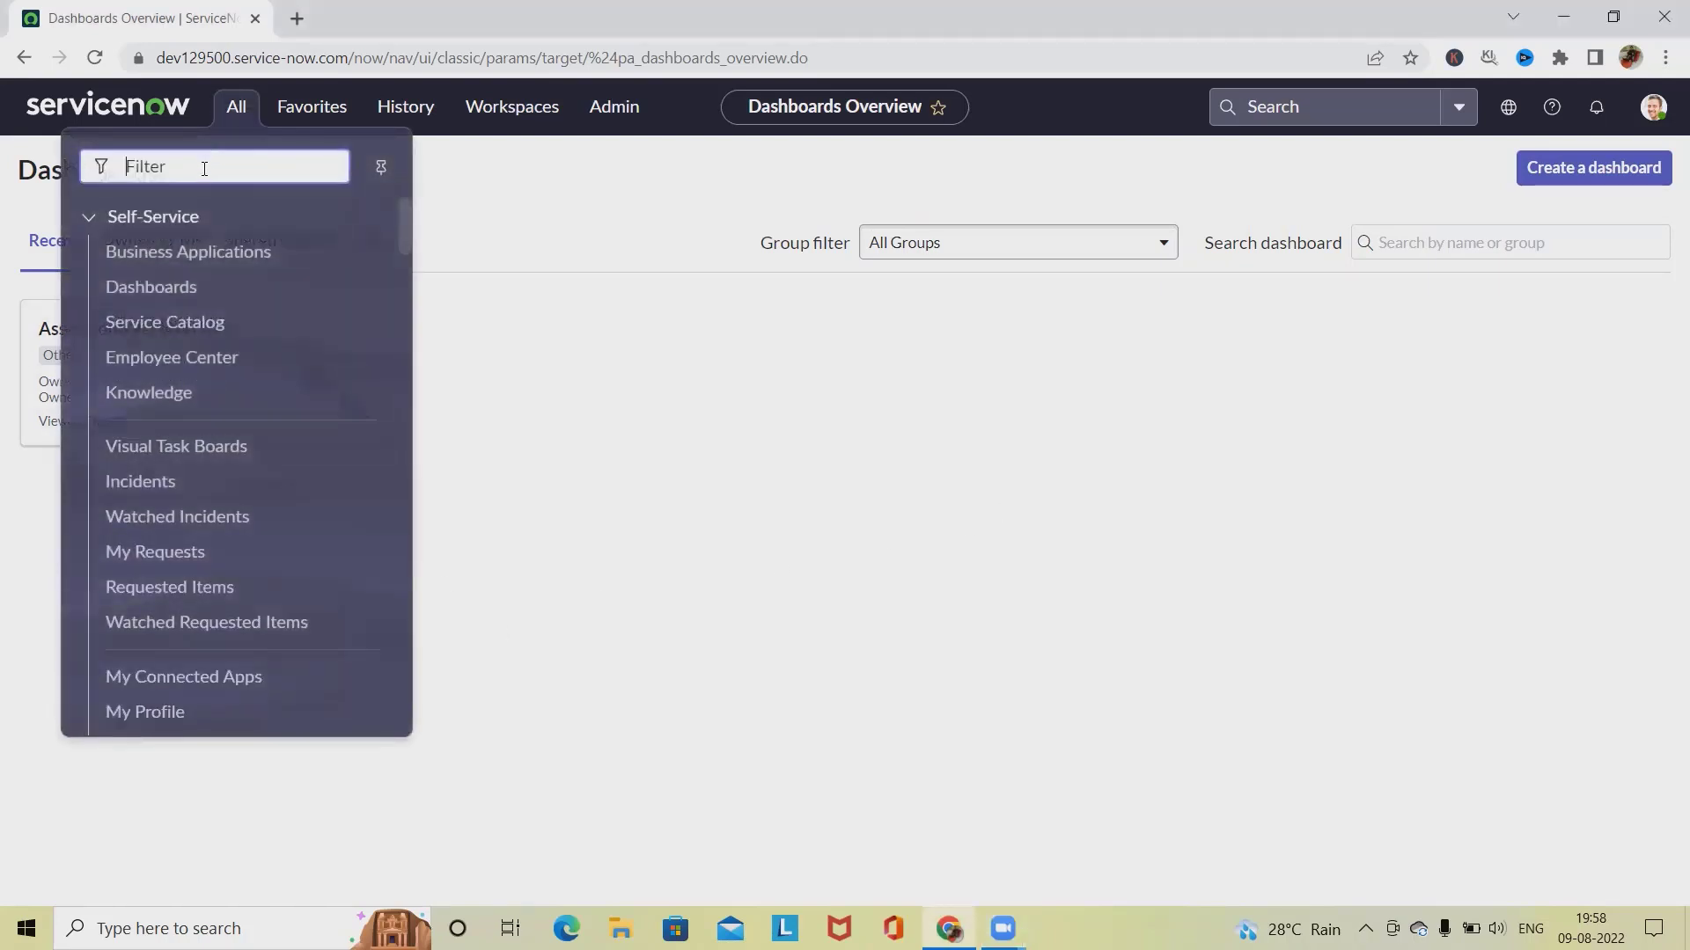
text(contract)
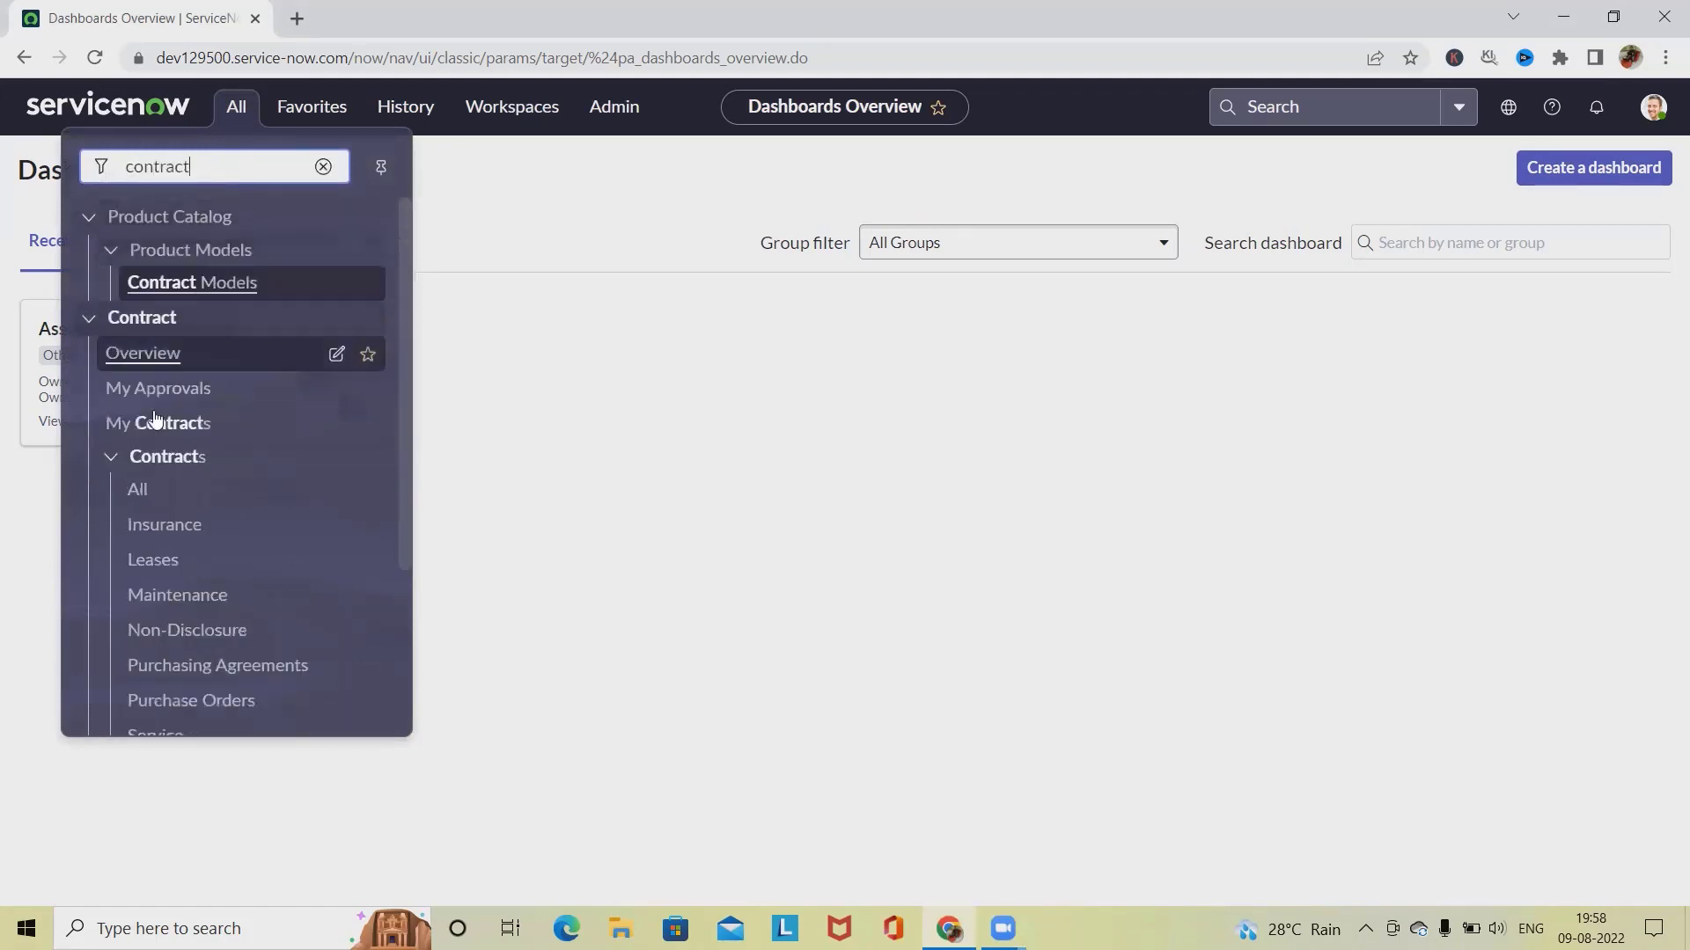
click(136, 490)
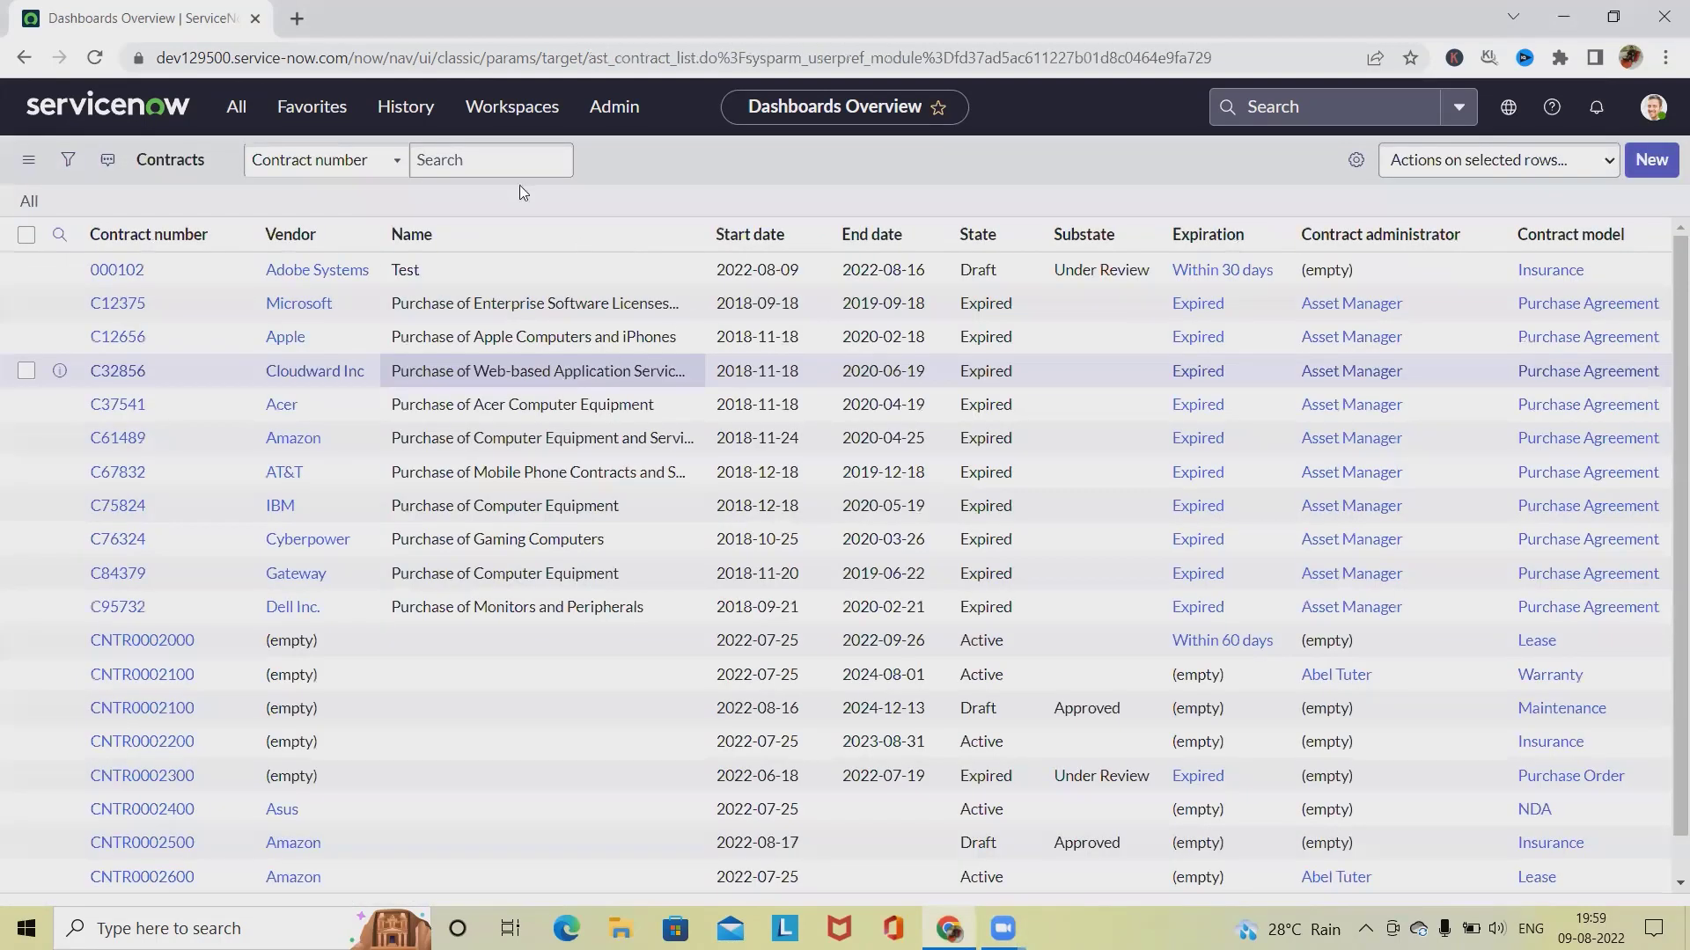
Step: Search the contracts list by State for Draft
click(442, 159)
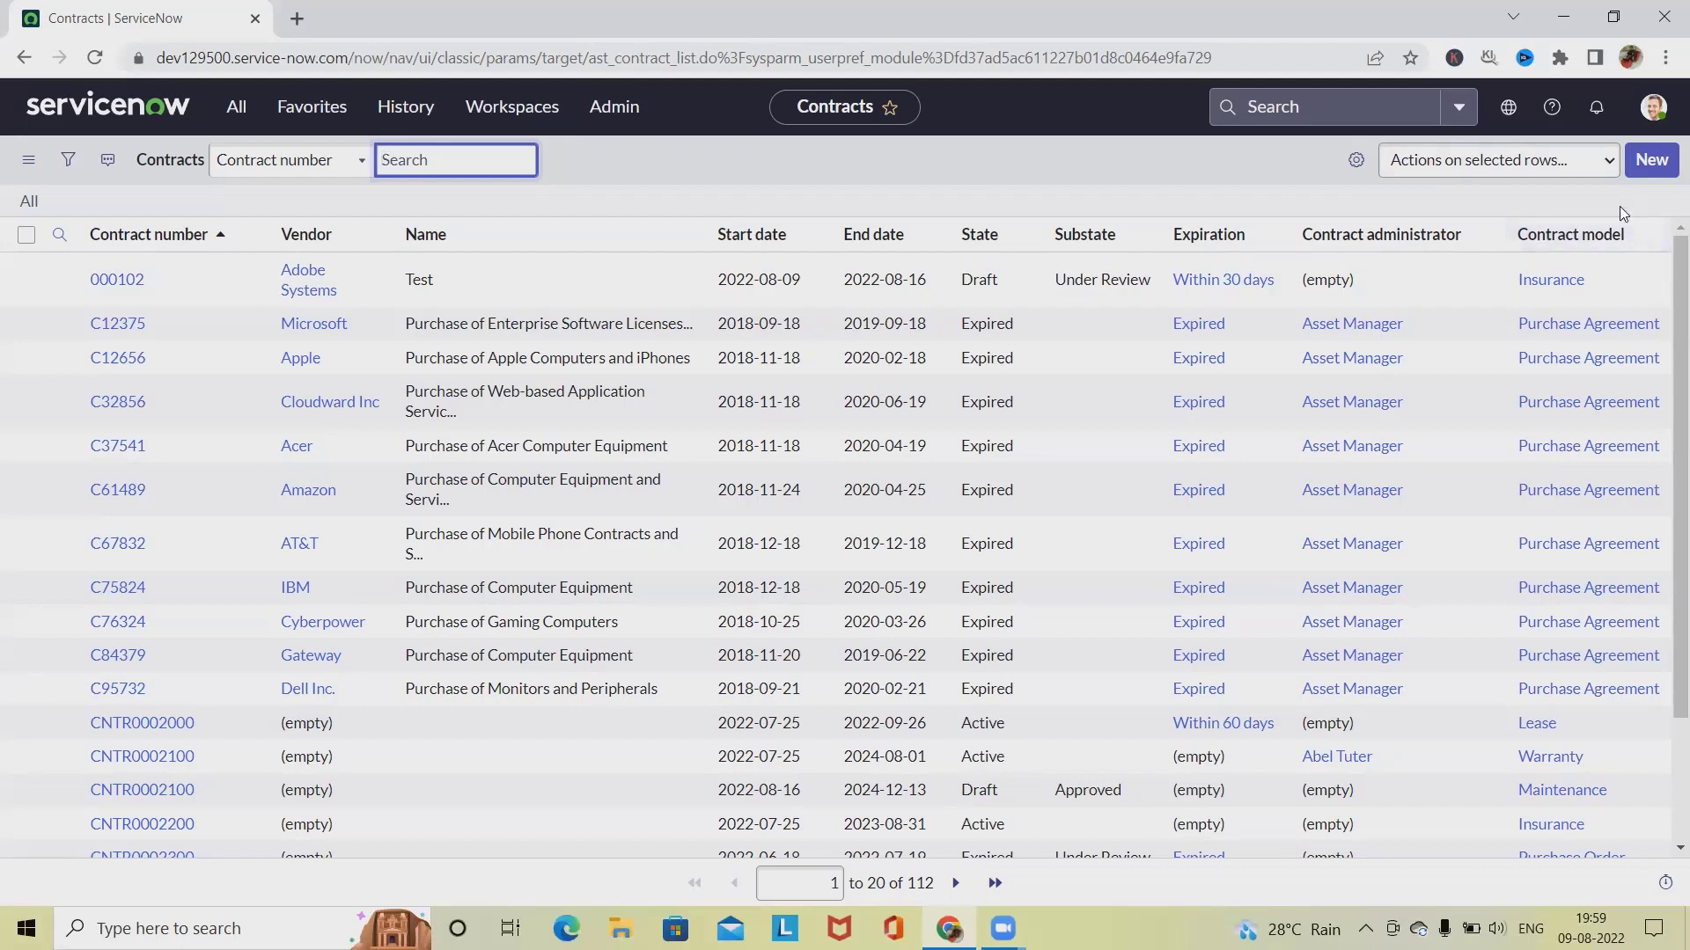
click(291, 160)
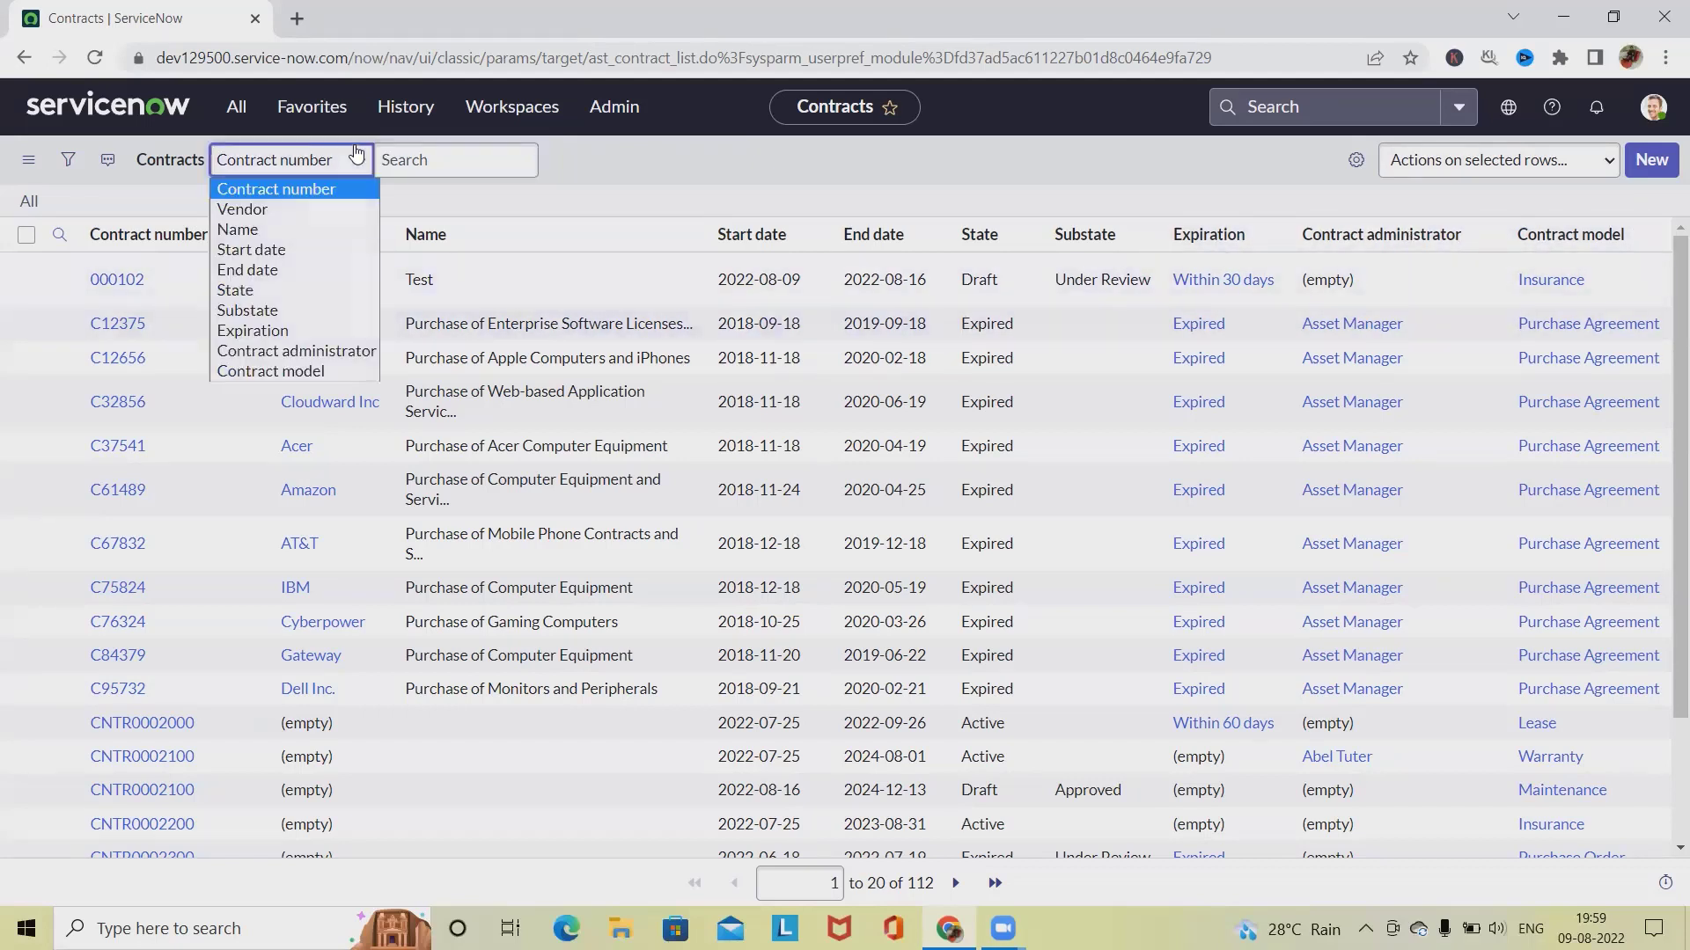
click(283, 289)
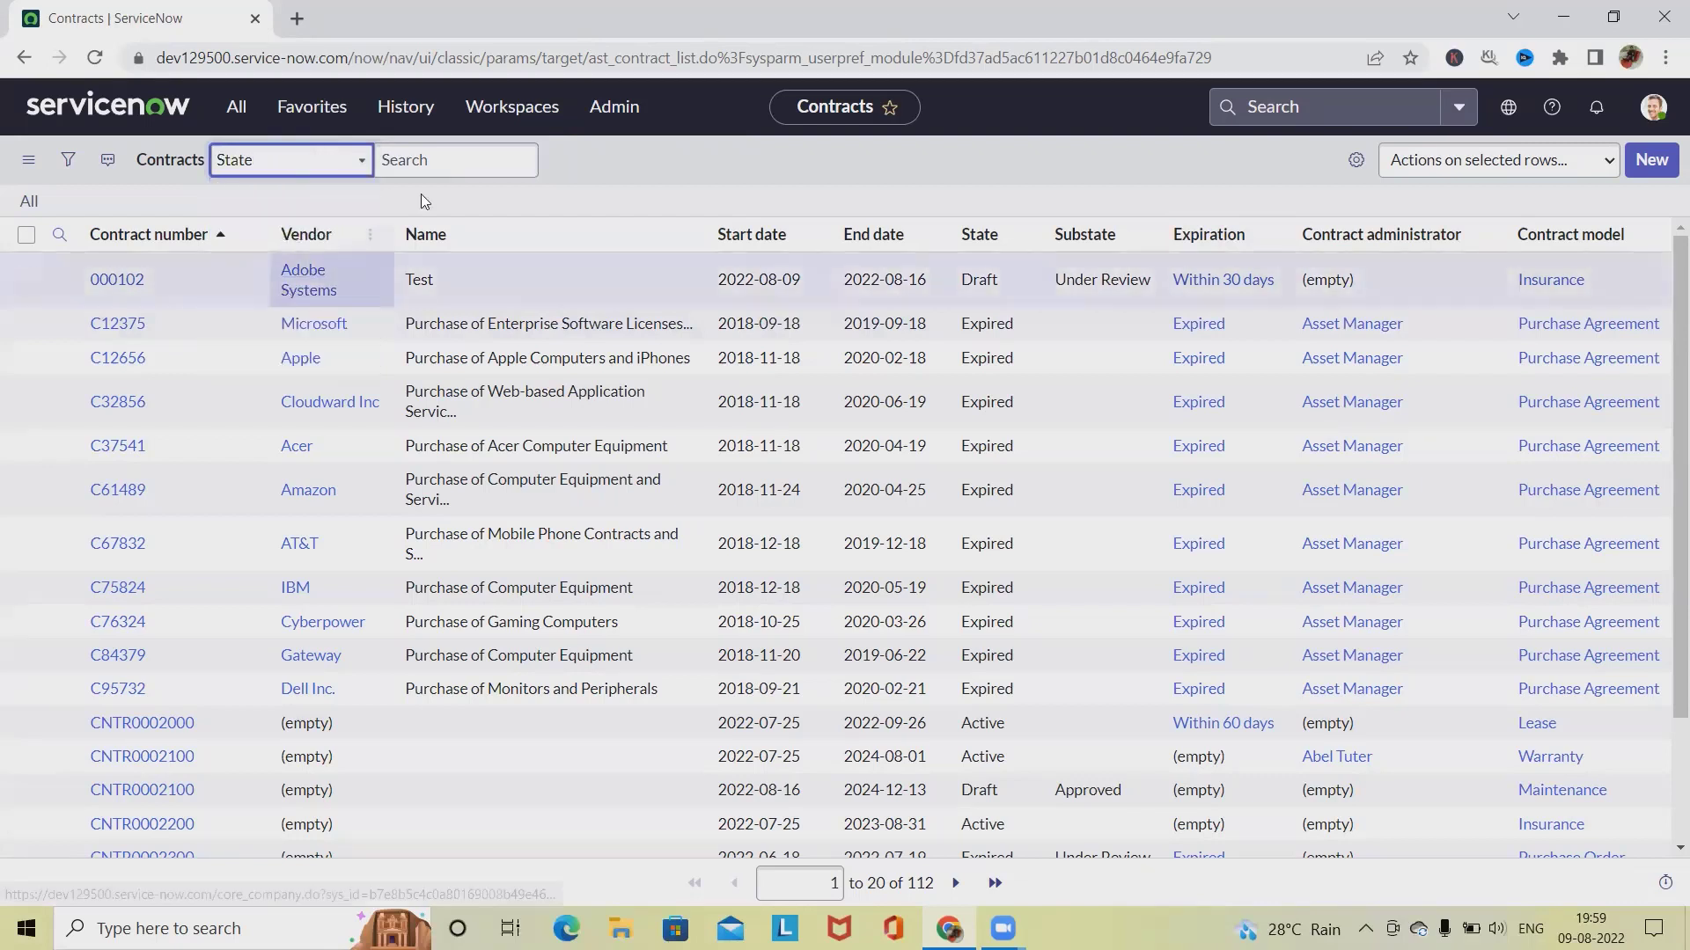
click(474, 152)
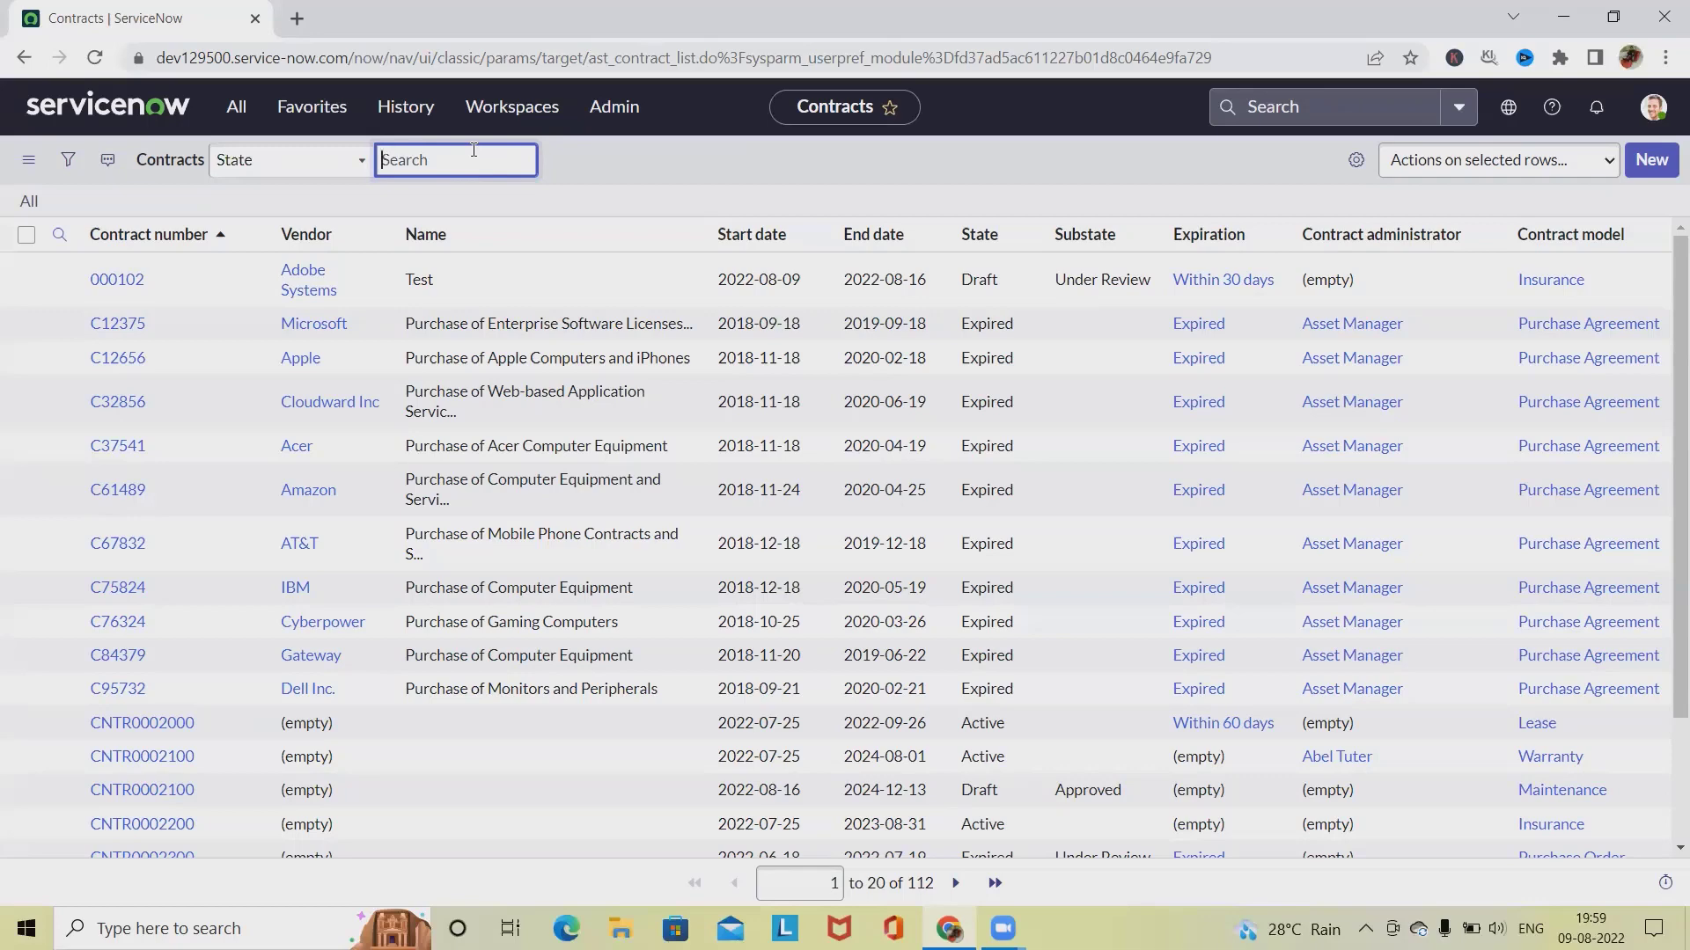
text(Draft)
key(Return)
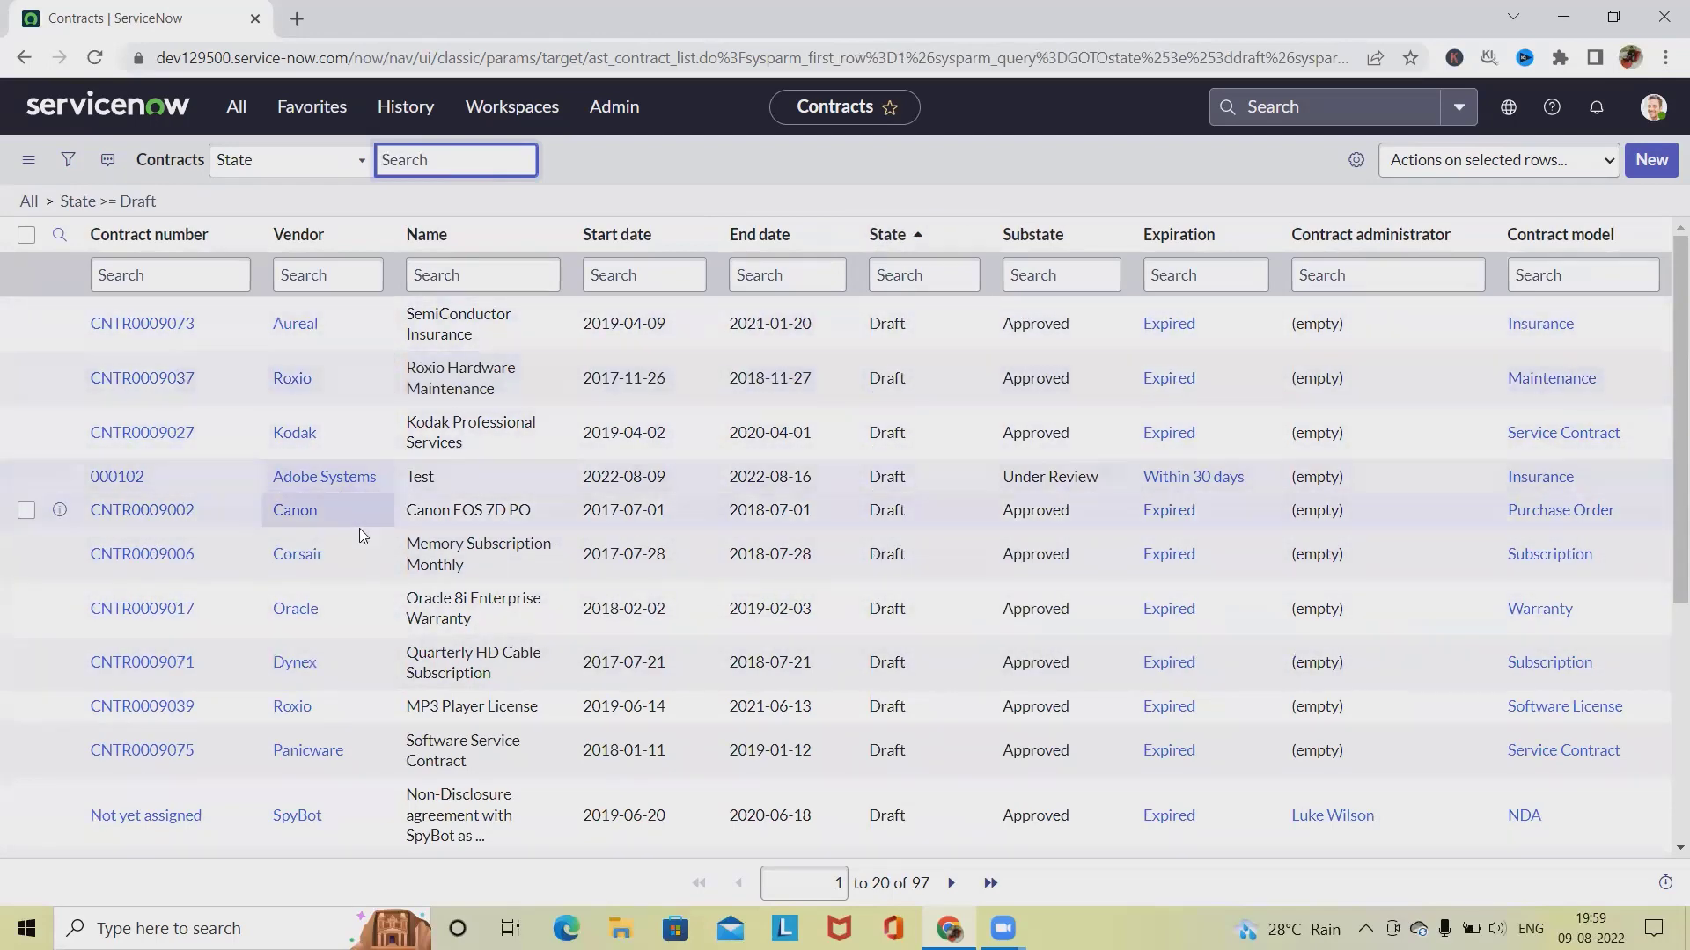
Step: Open the MP3 Player License contract from vendor Roxio, and update it to return to the contracts list
scroll(953, 646, down, 3)
click(157, 484)
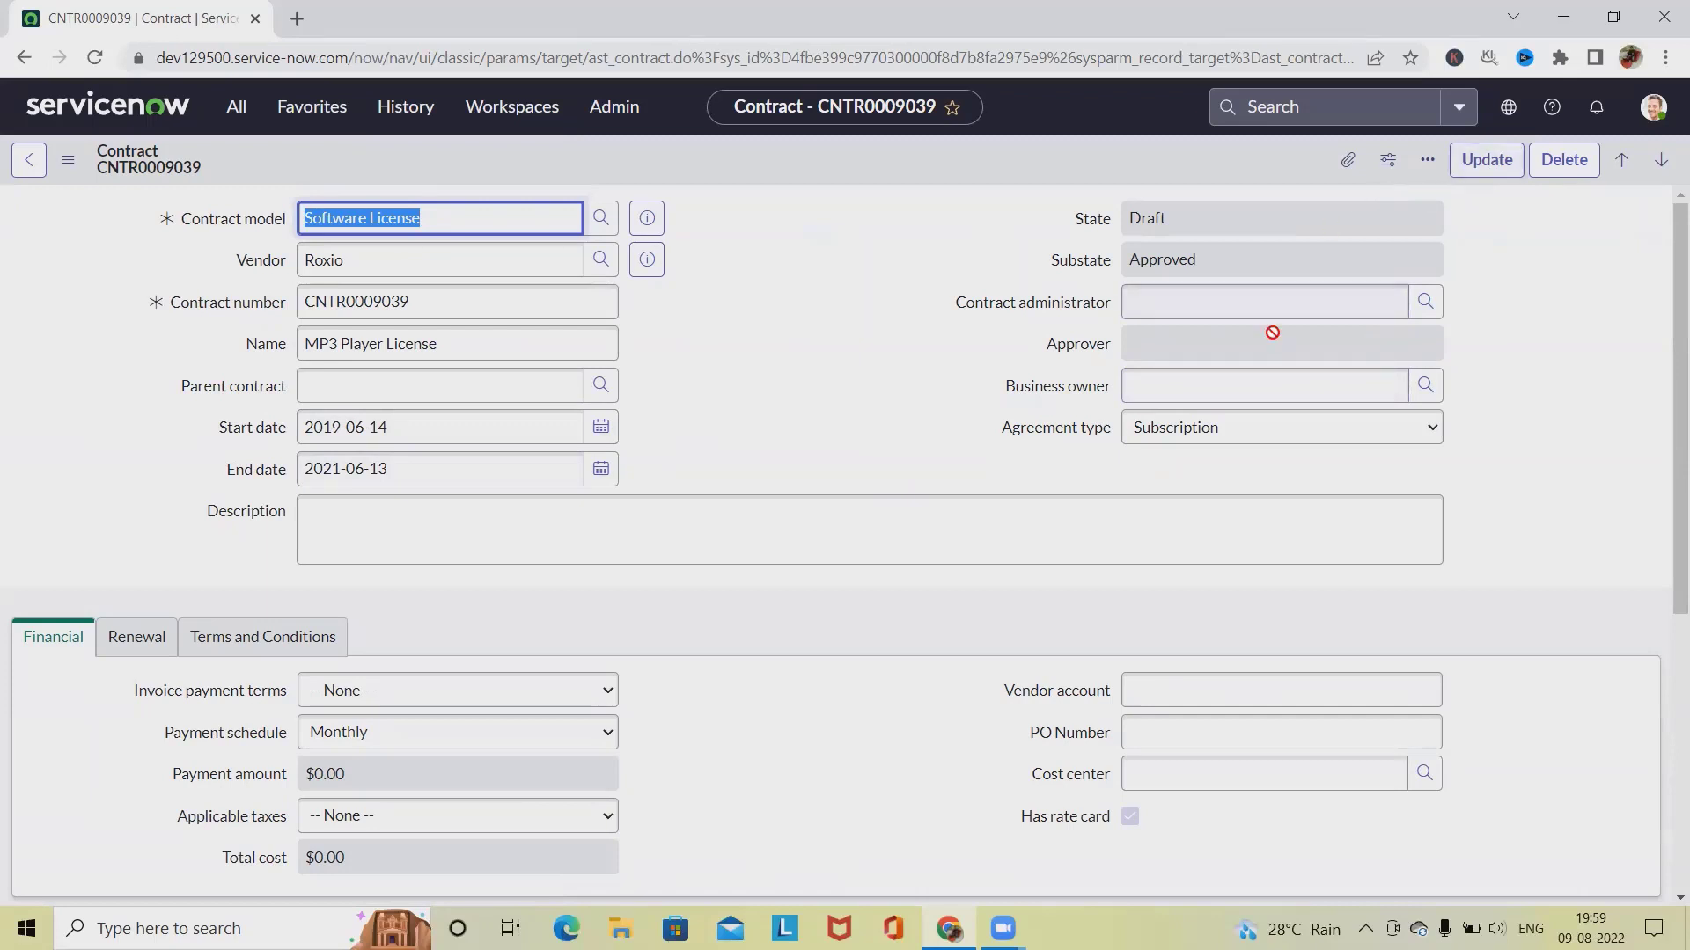
click(1496, 169)
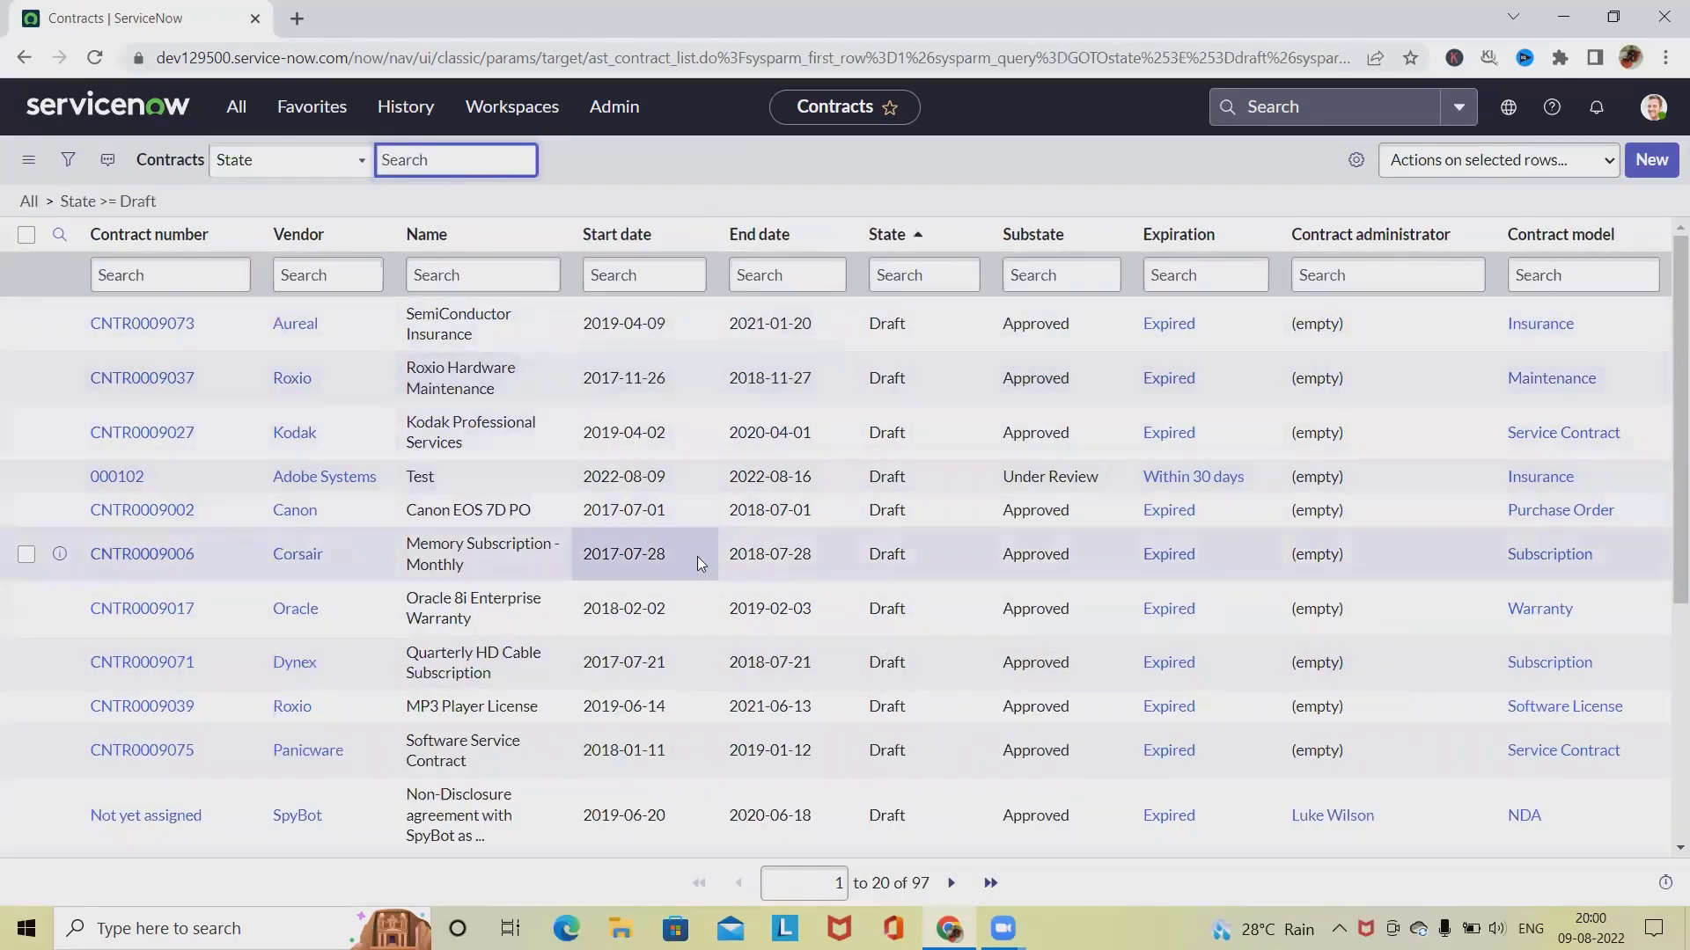
Step: Open the draft Maintenance contract CNTR0002100 and examine its state, approver, financial details and related lists
scroll(898, 604, down, 1)
scroll(899, 603, down, 4)
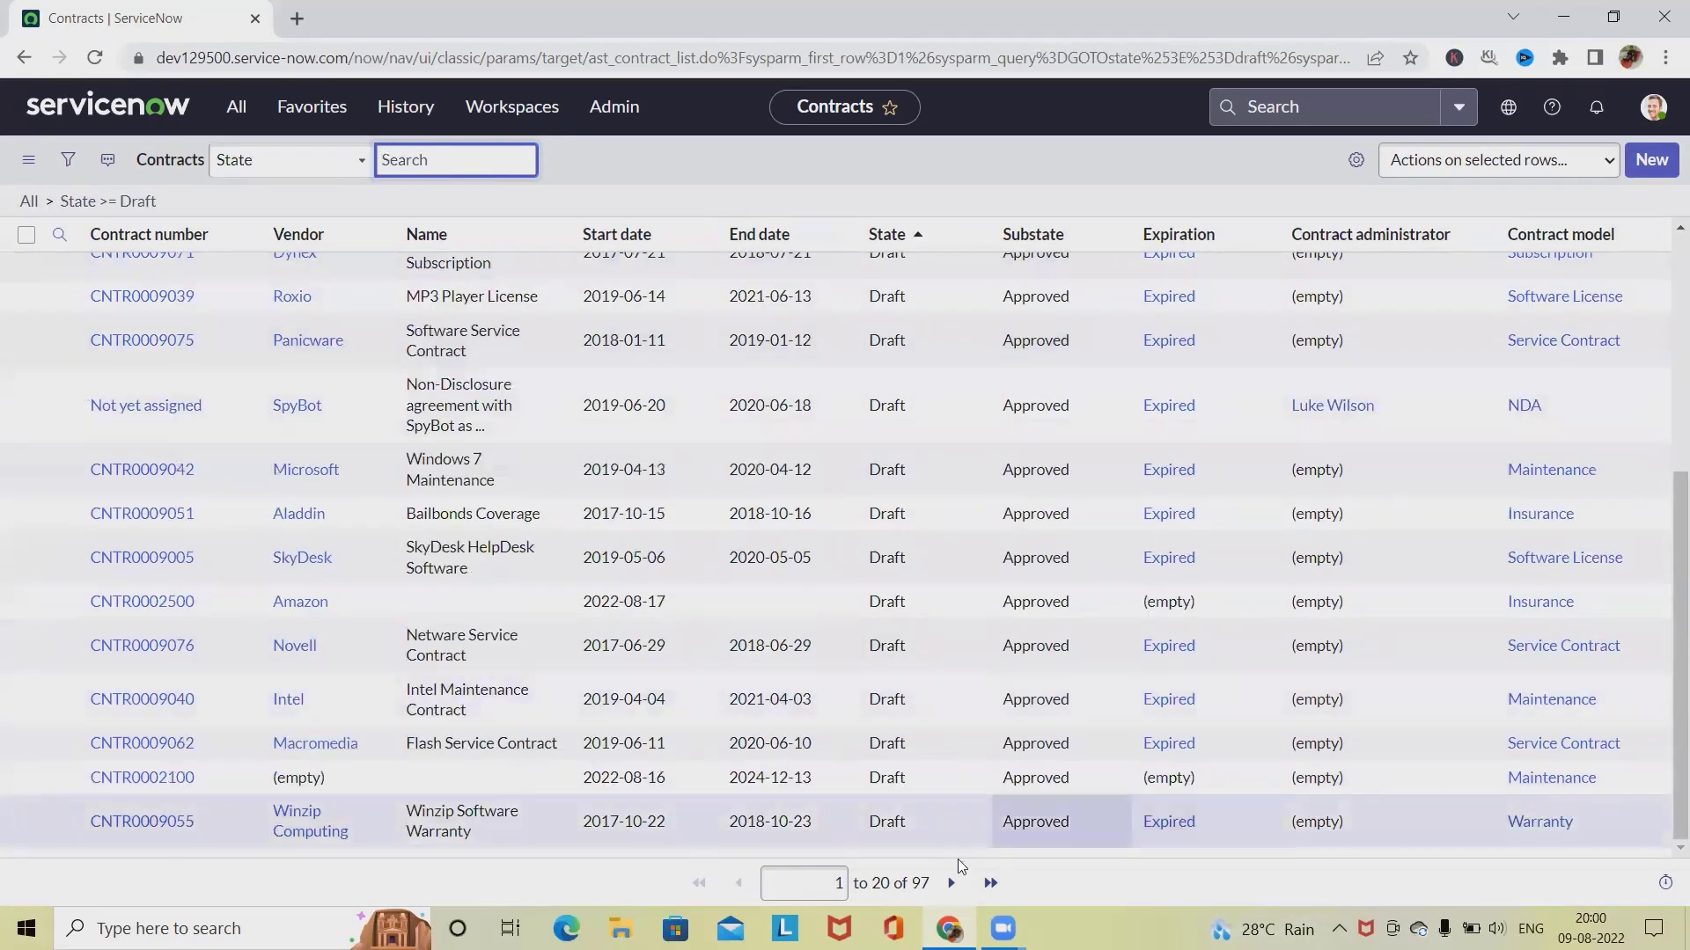
click(165, 779)
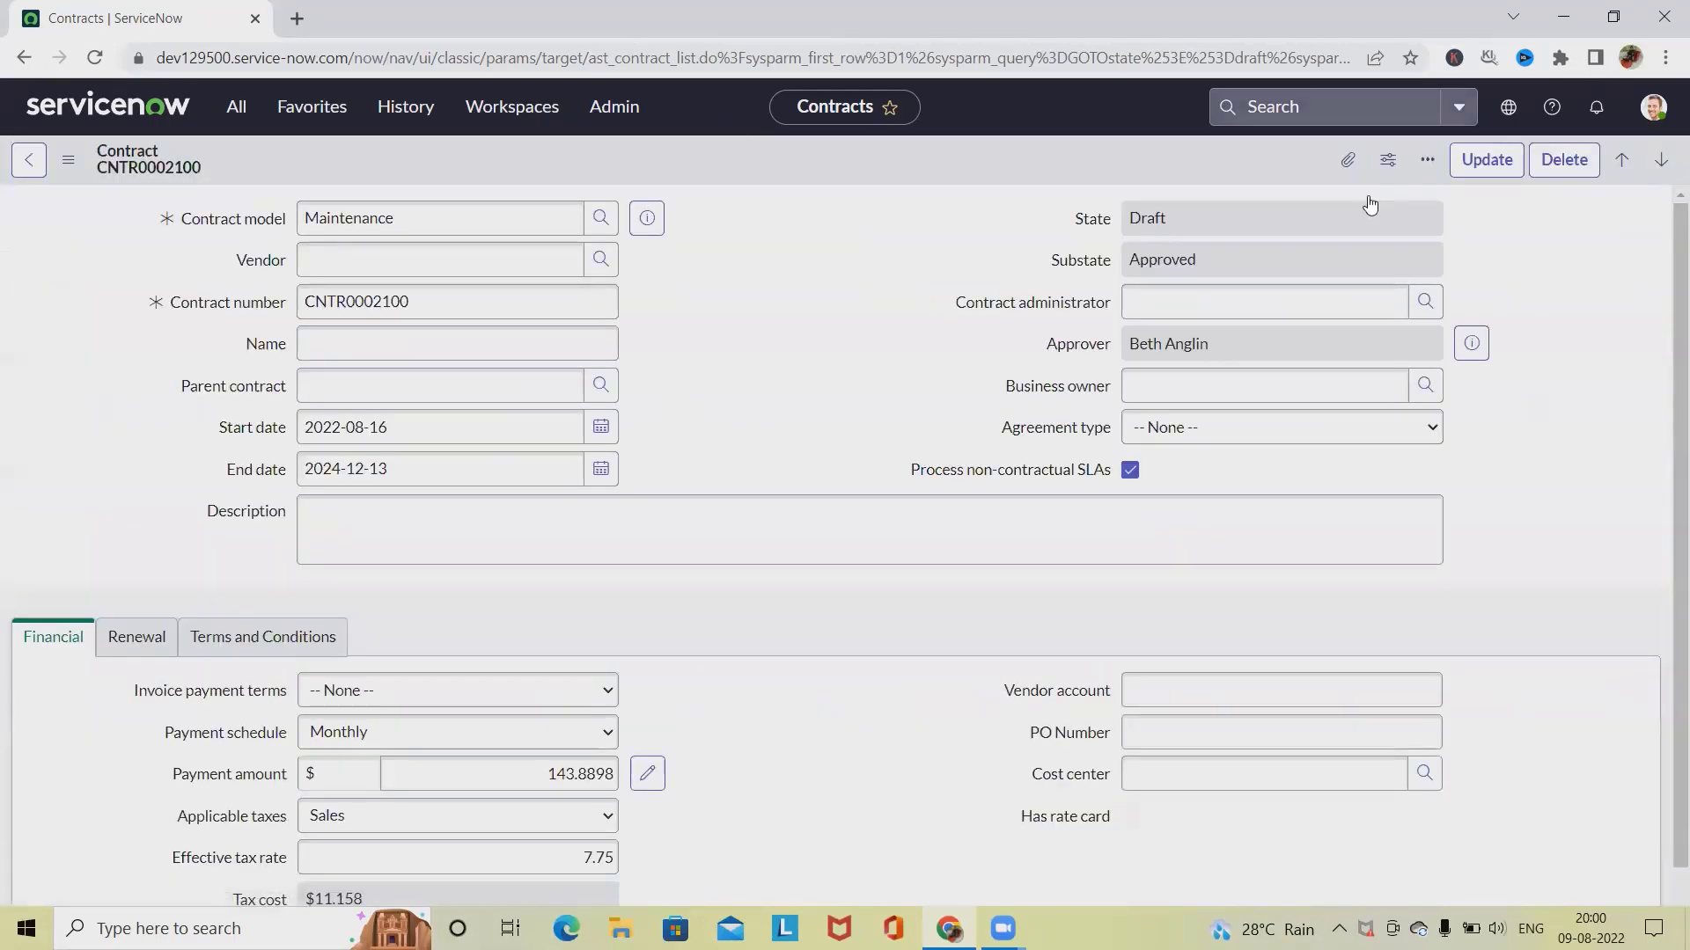
click(1479, 352)
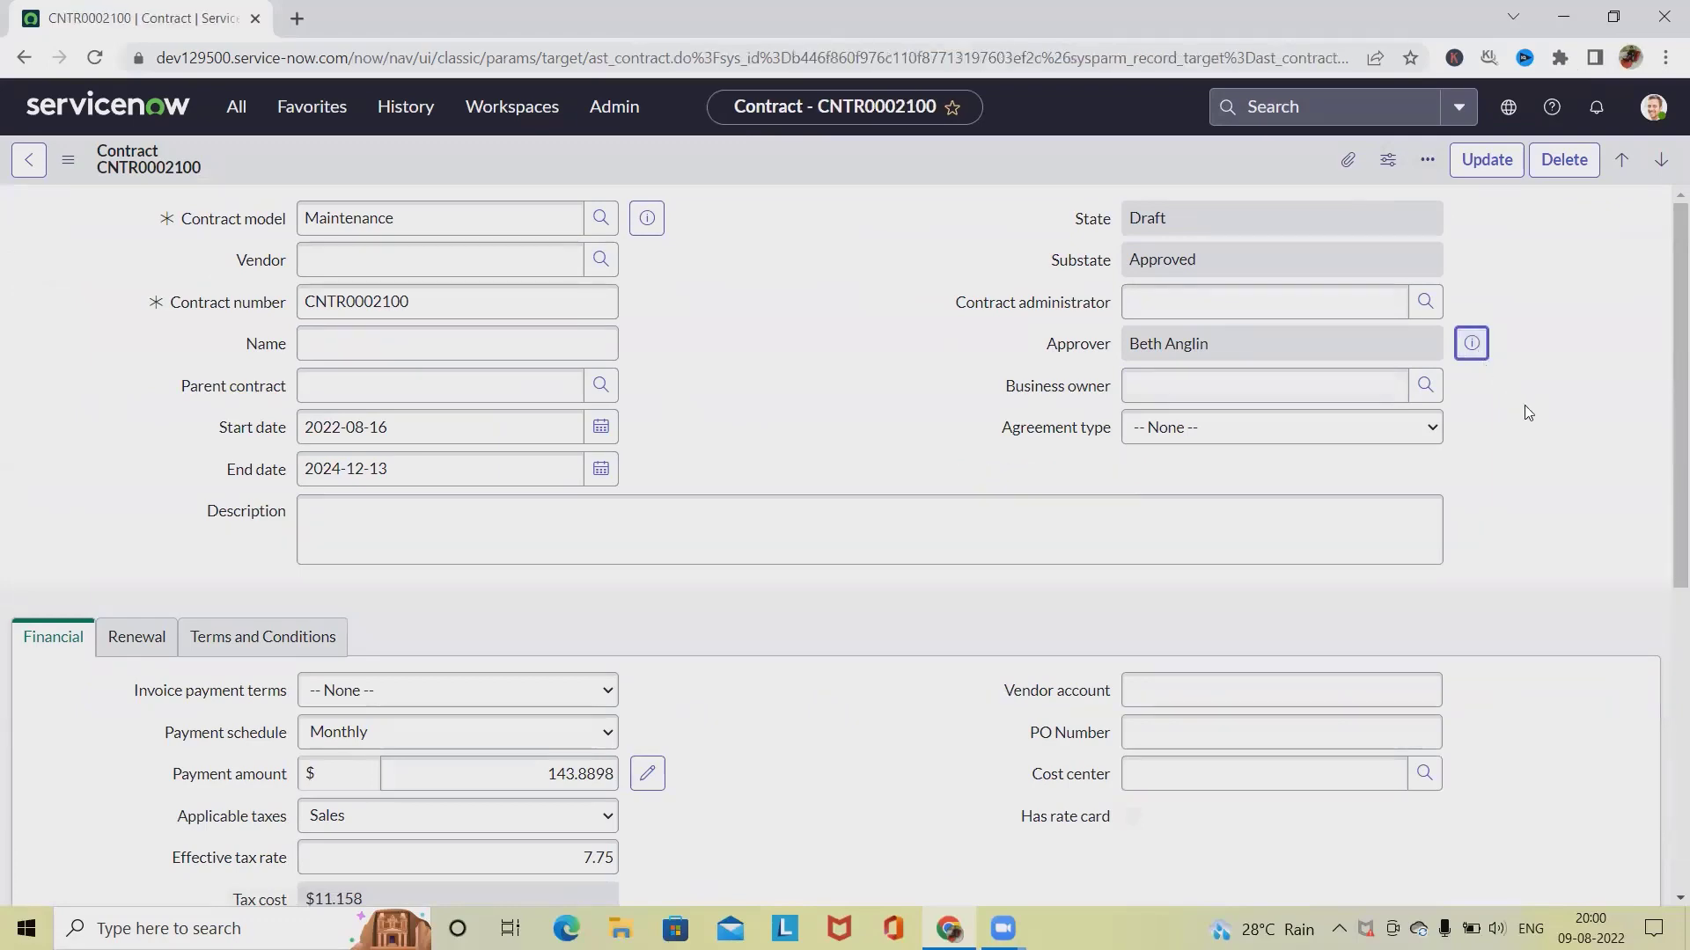
scroll(751, 642, down, 5)
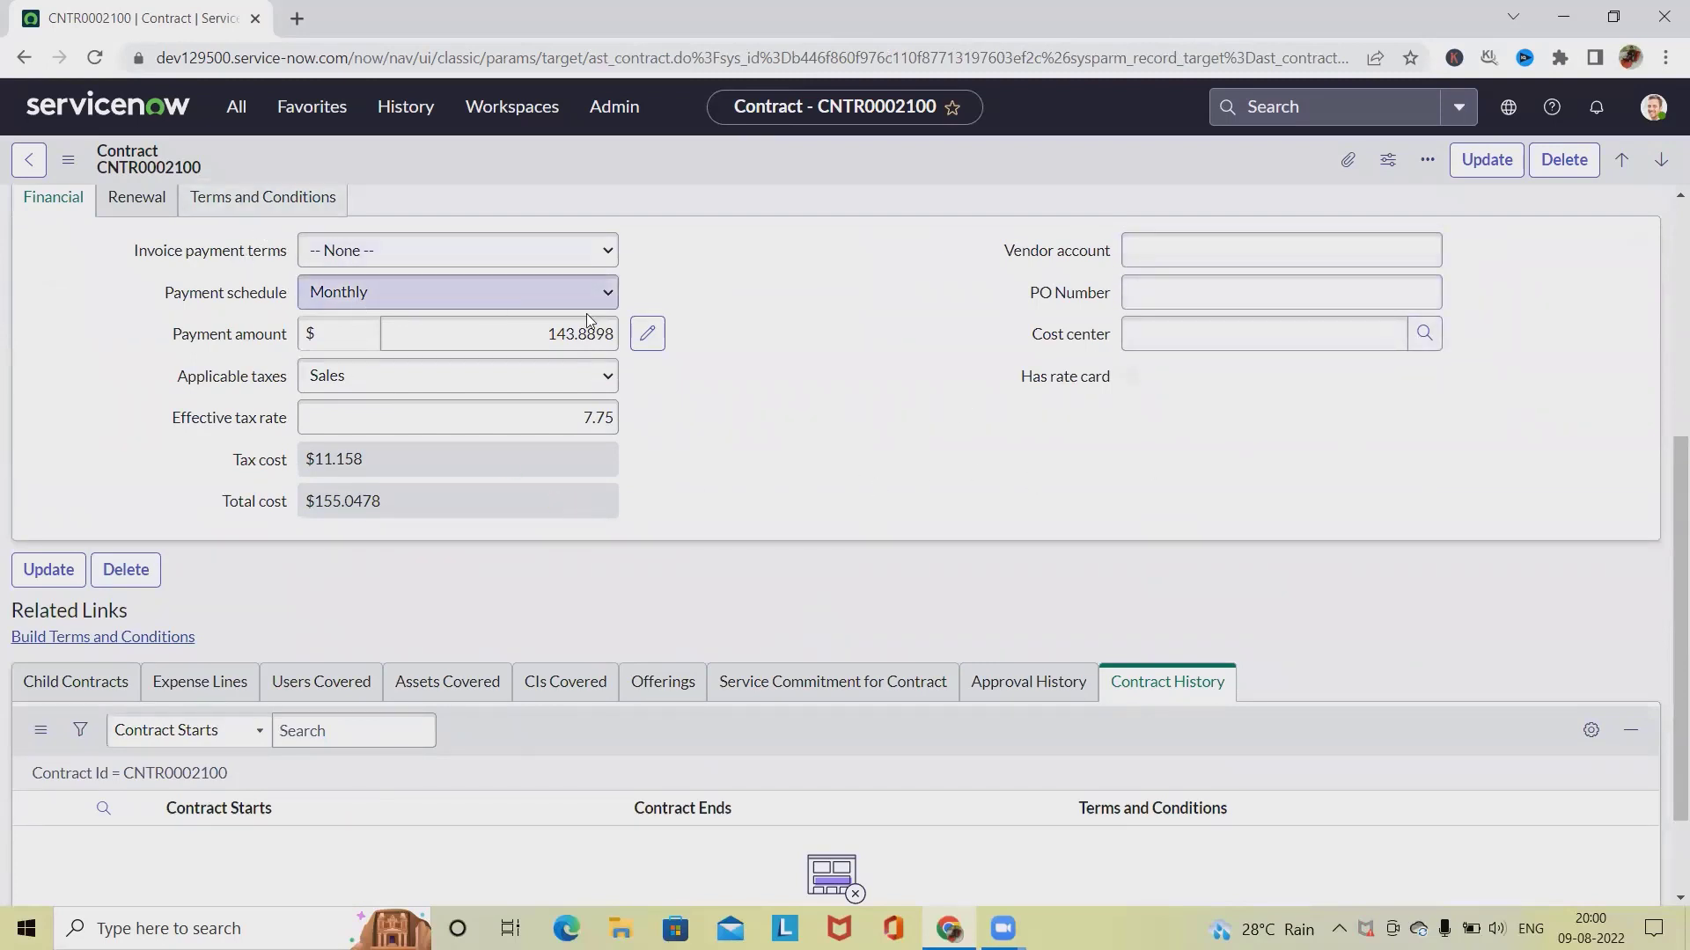
scroll(616, 317, up, 5)
scroll(898, 329, down, 1)
scroll(1487, 426, up, 1)
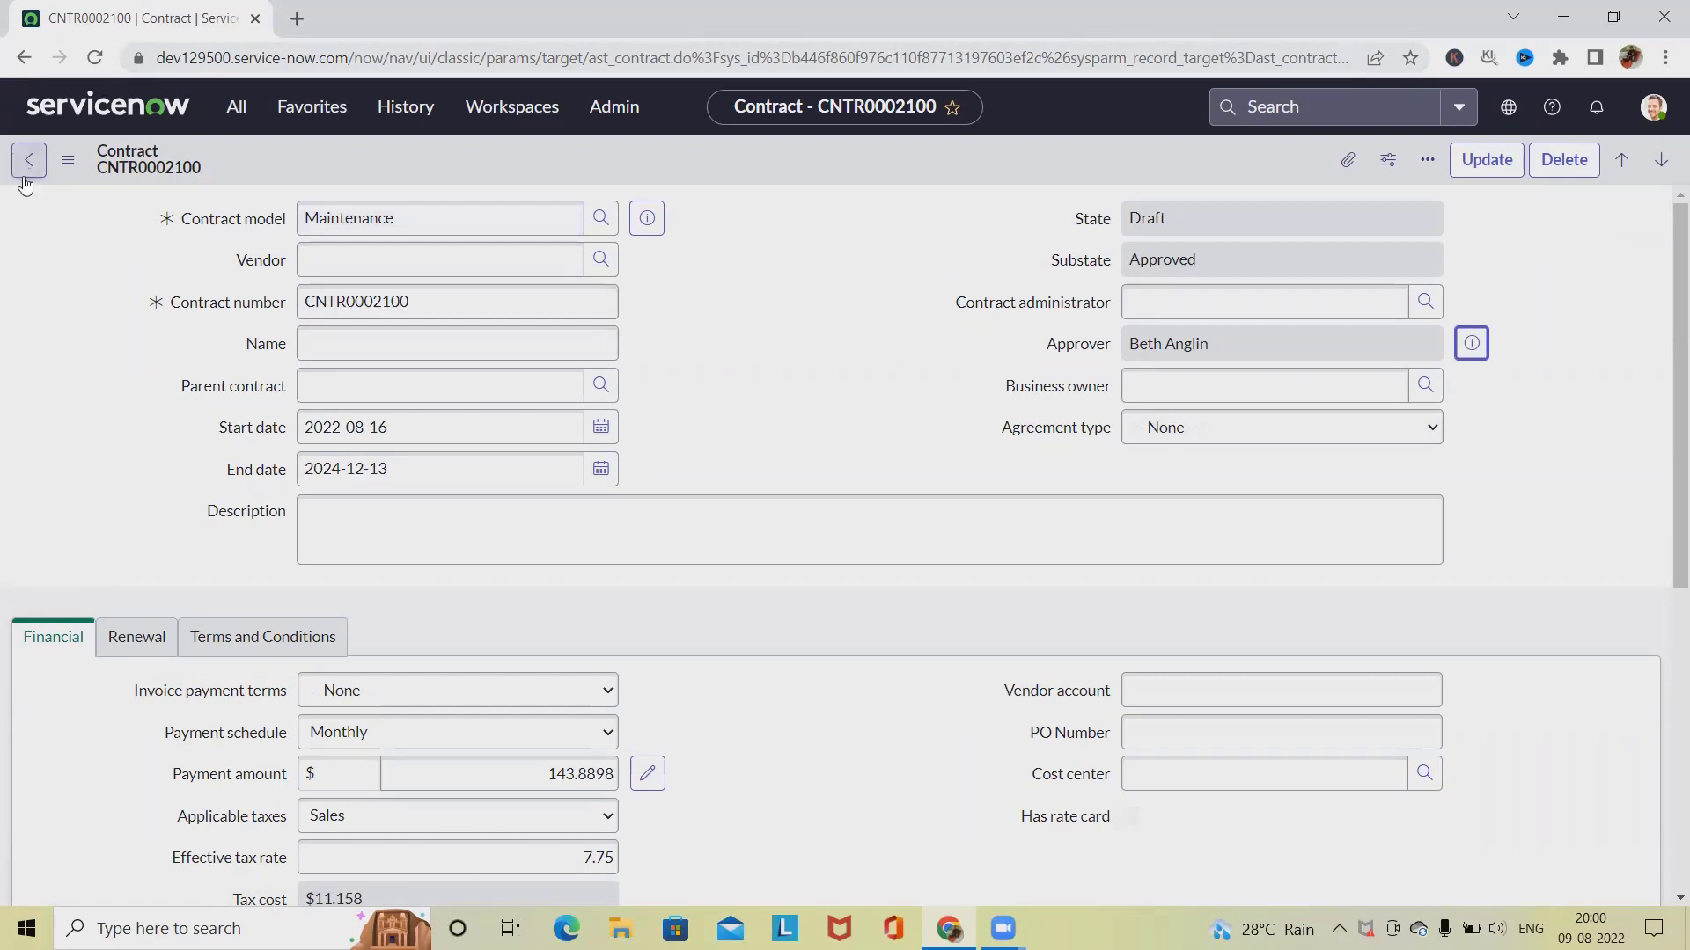
scroll(135, 563, down, 2)
scroll(135, 563, up, 2)
Step: Start a new record from the list of all contracts and set its contract model to Maintenance
click(236, 106)
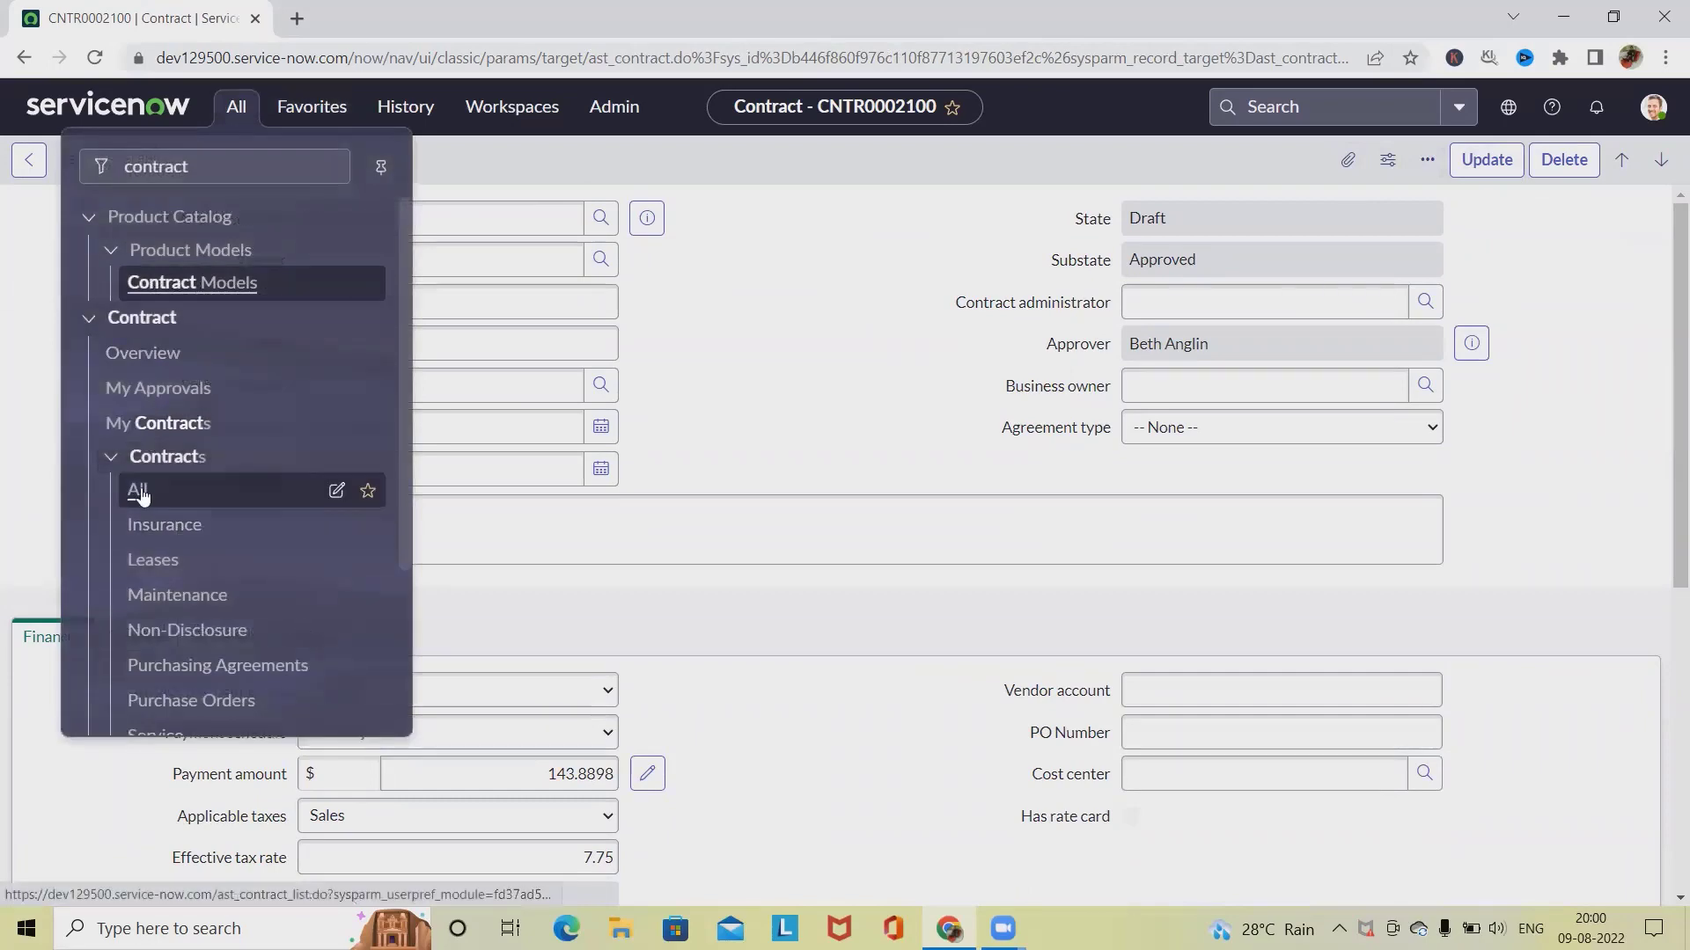
click(139, 488)
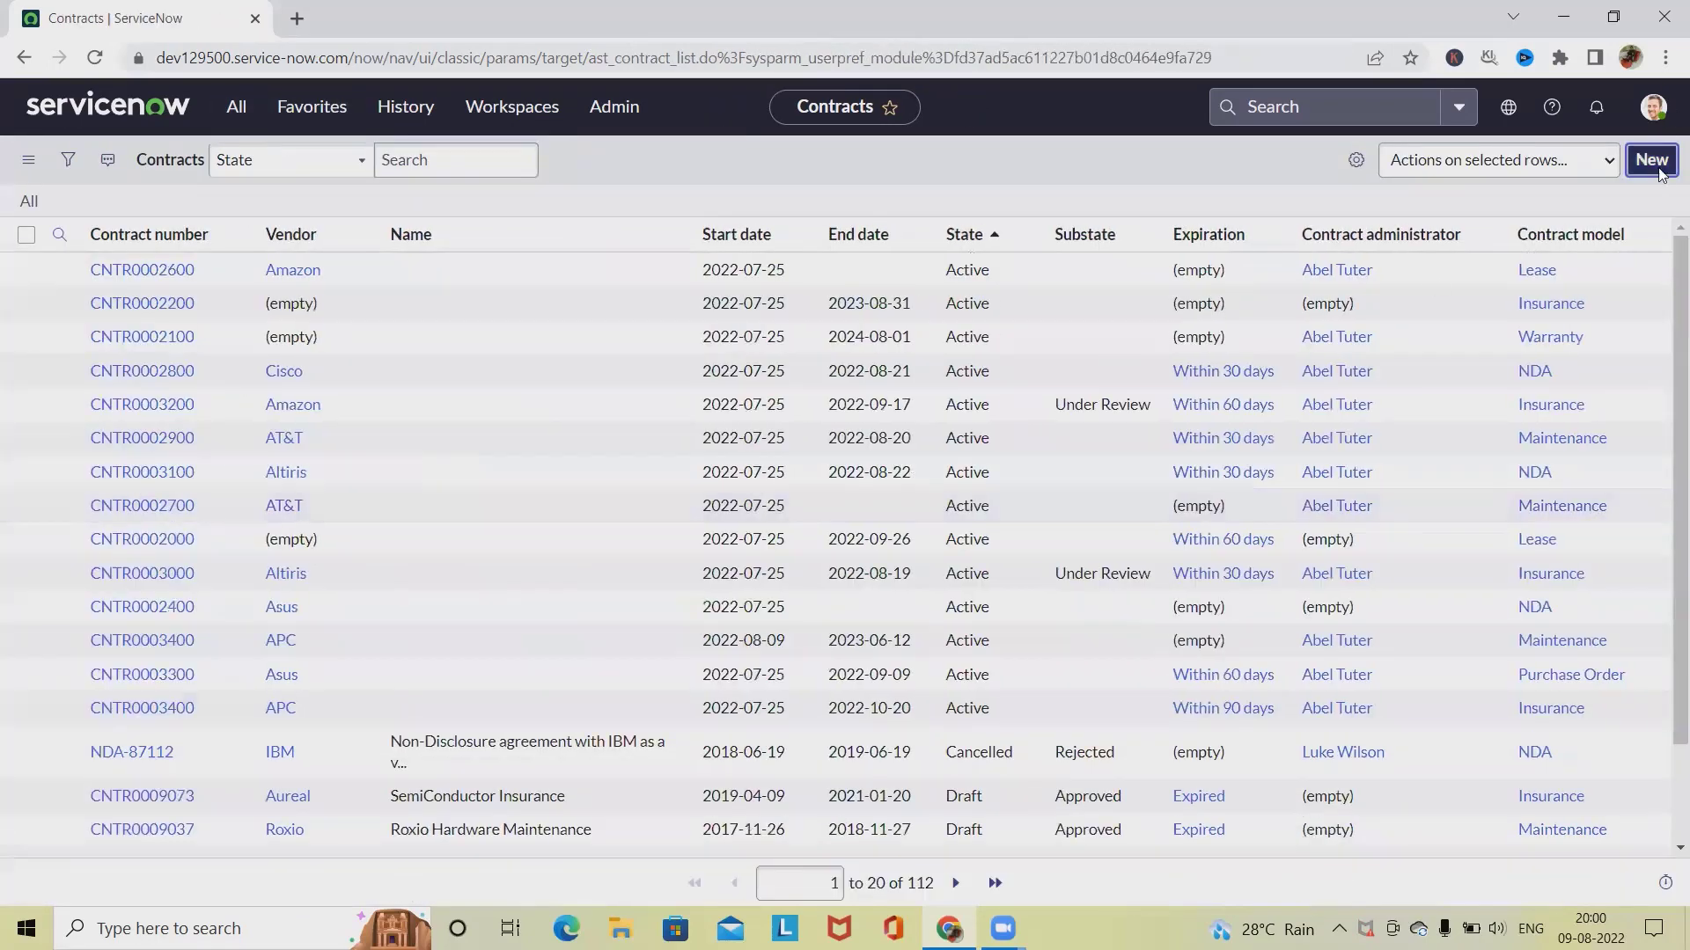
click(1651, 159)
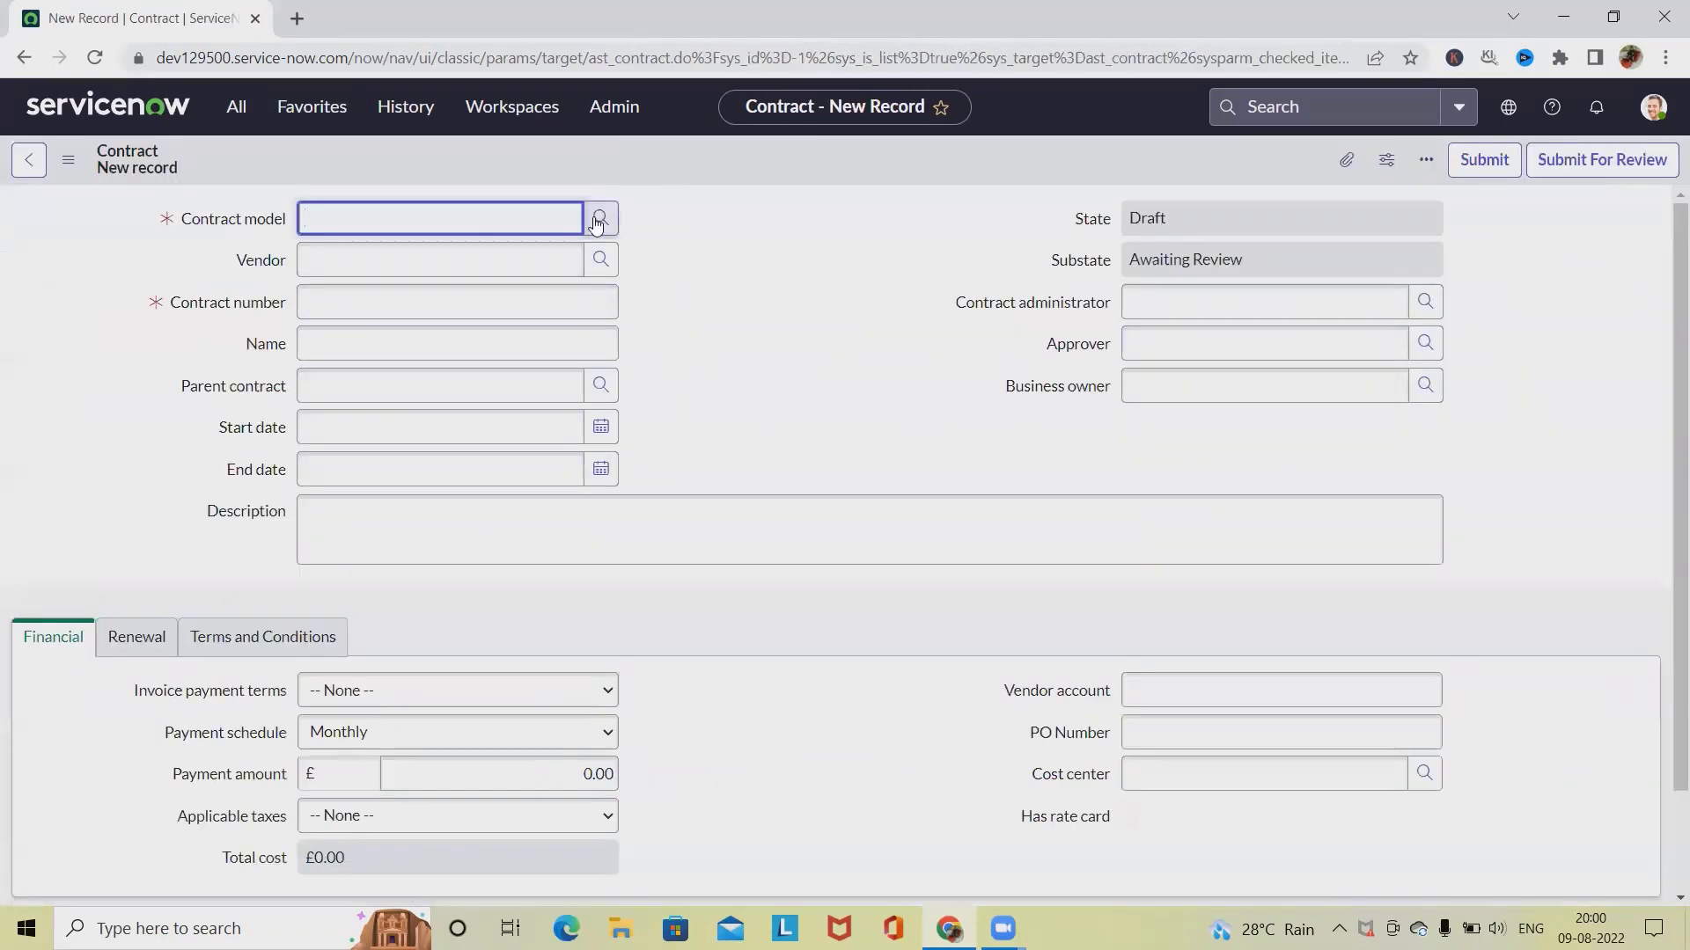
click(601, 218)
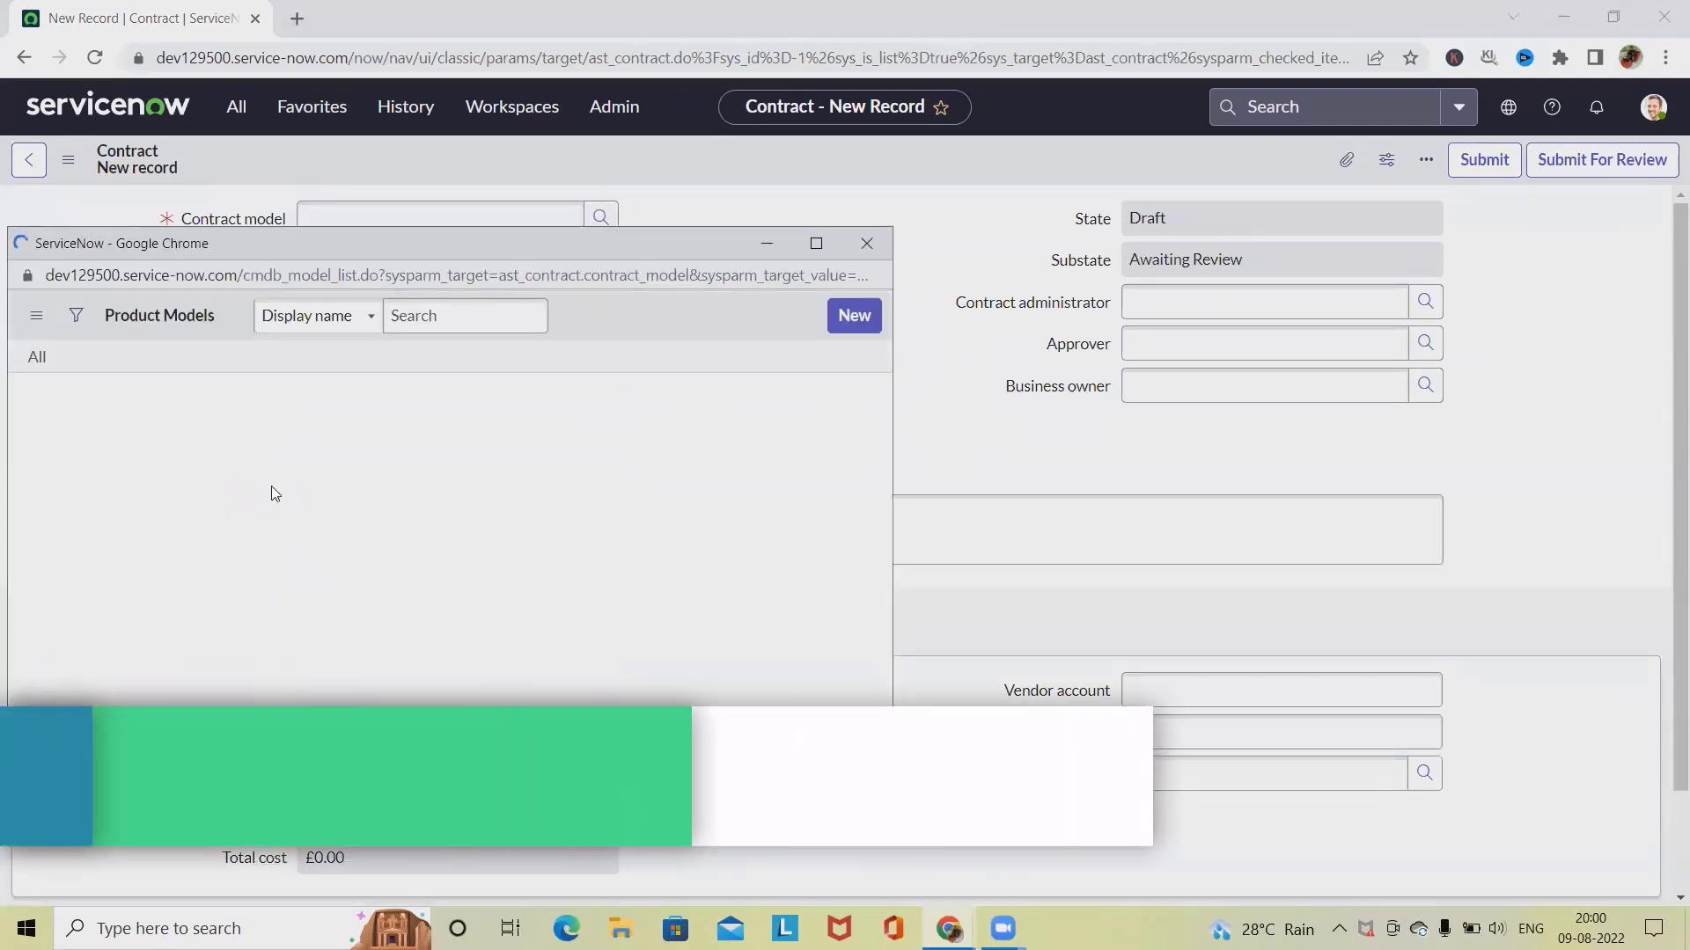
click(123, 494)
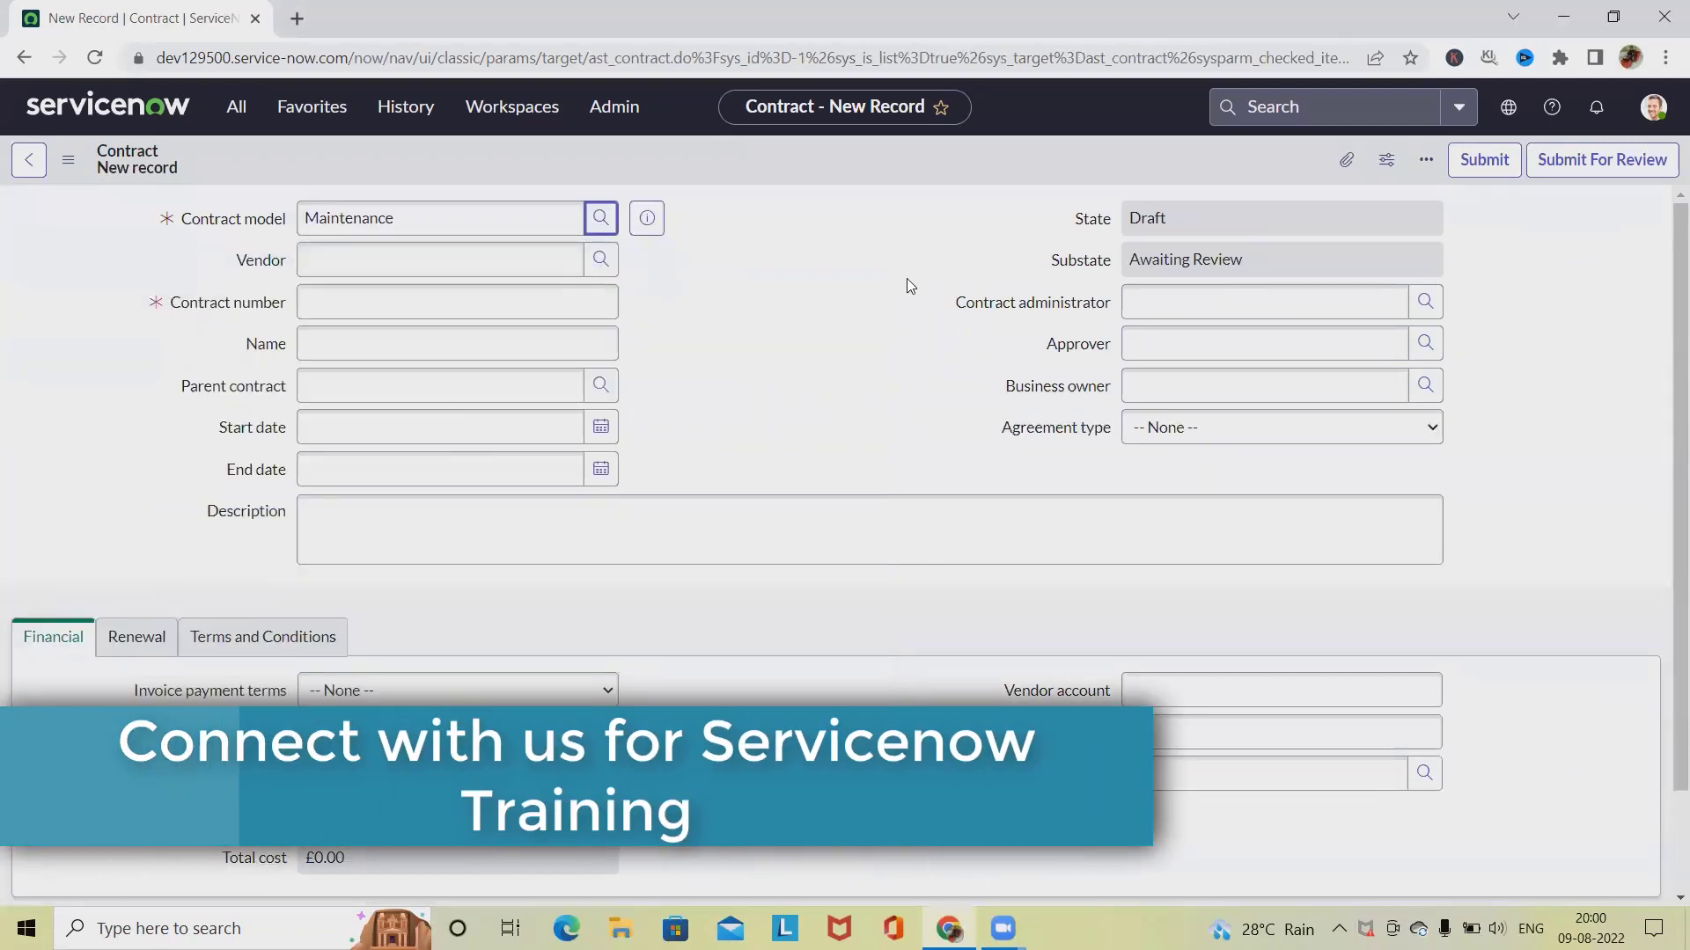
Step: Set the contract number to 3332 and the payment amount to £10.00, and submit the new contract
click(523, 317)
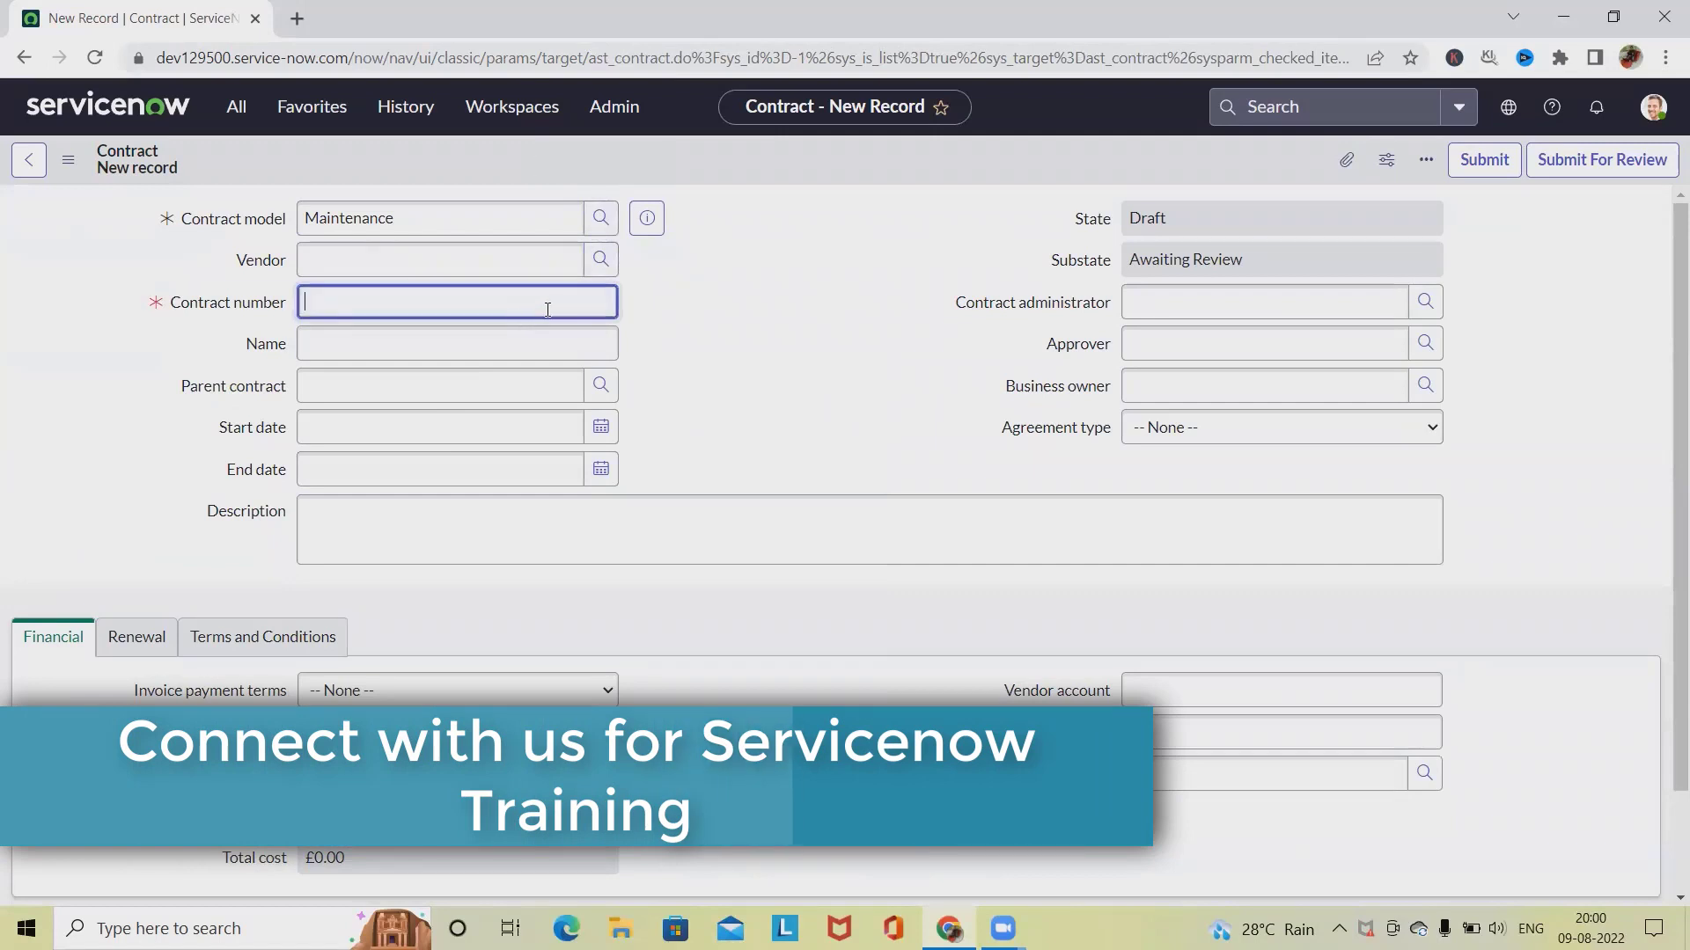
text(3332)
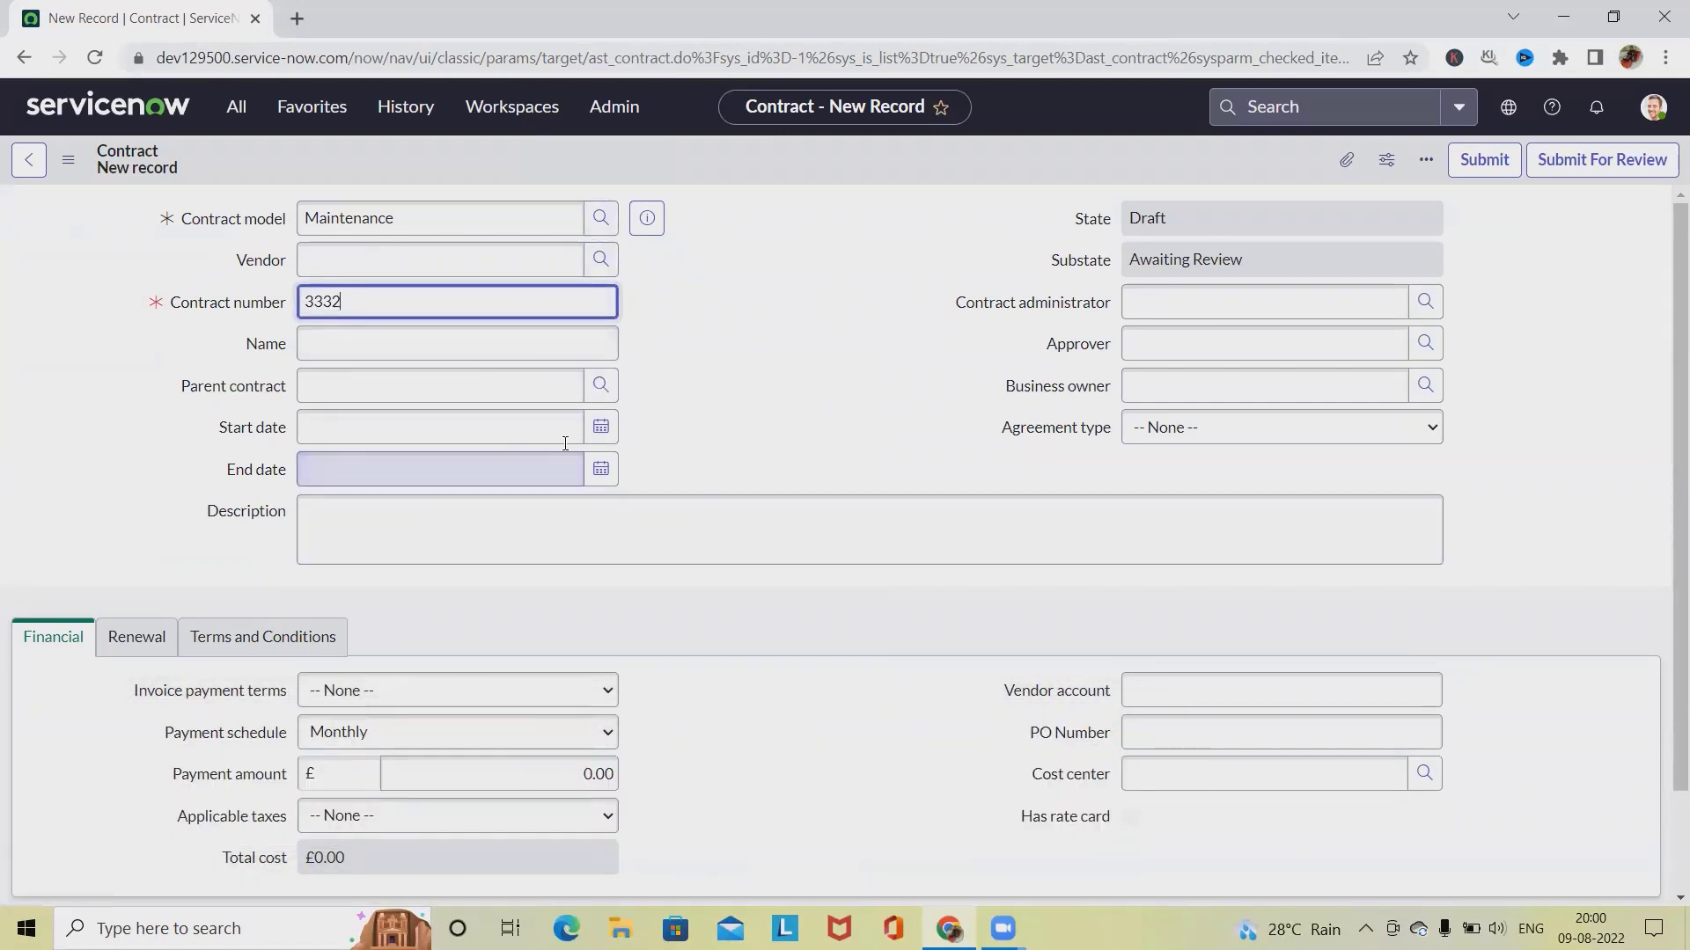
scroll(615, 464, down, 2)
click(533, 644)
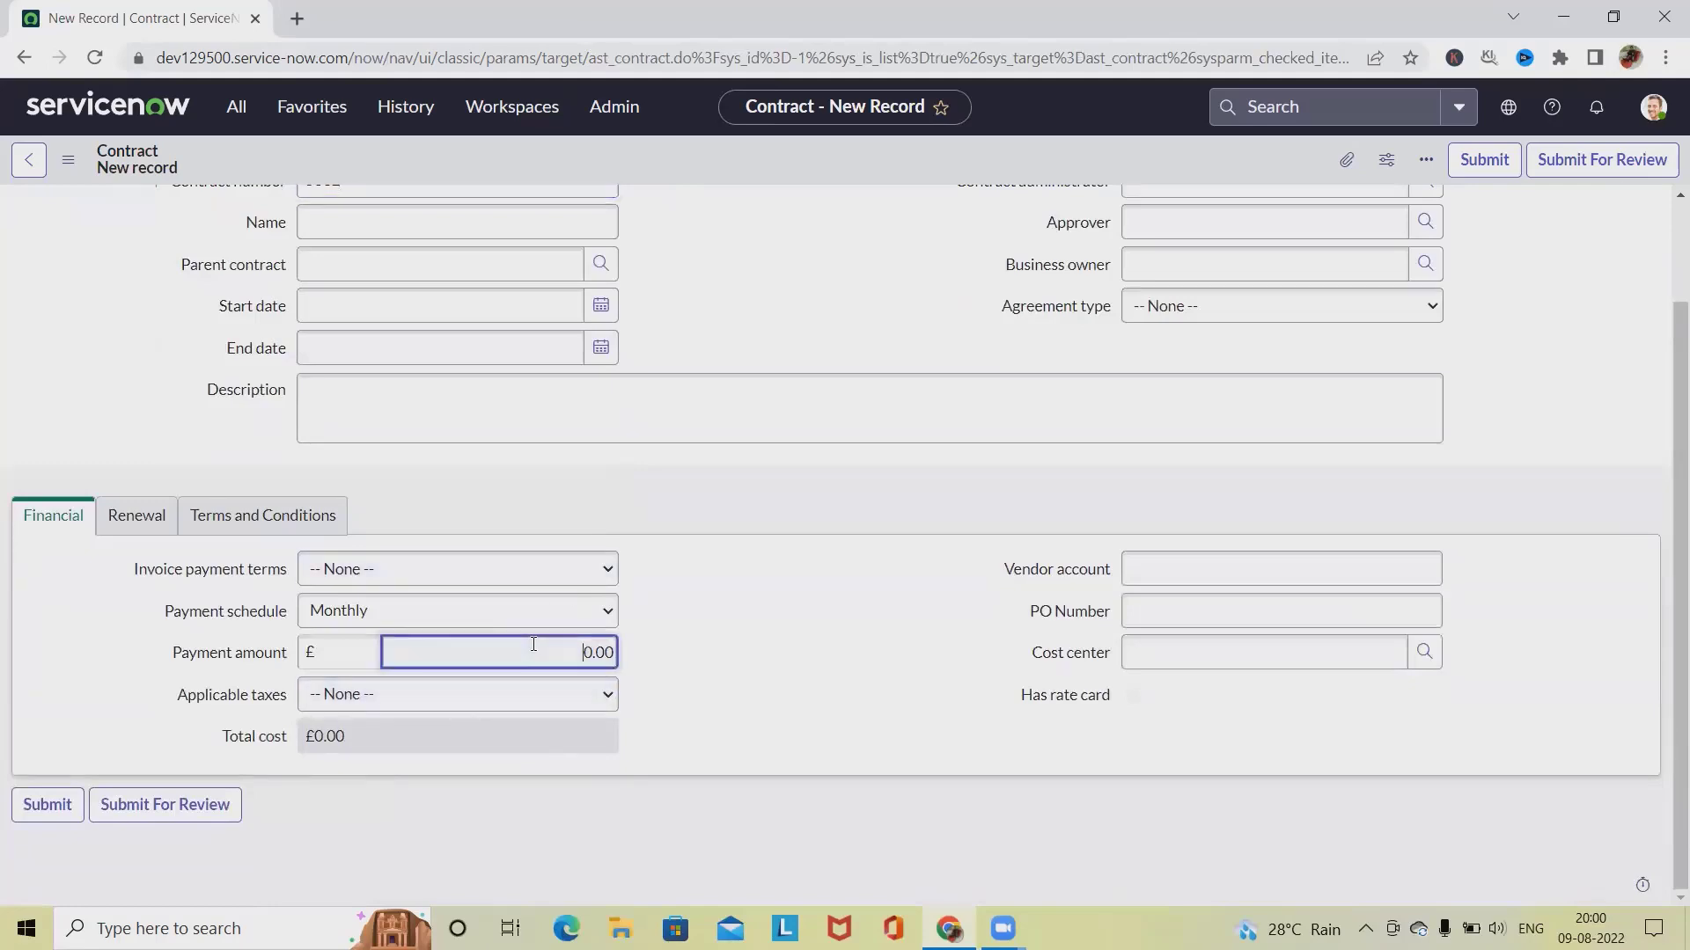
text(1)
click(51, 806)
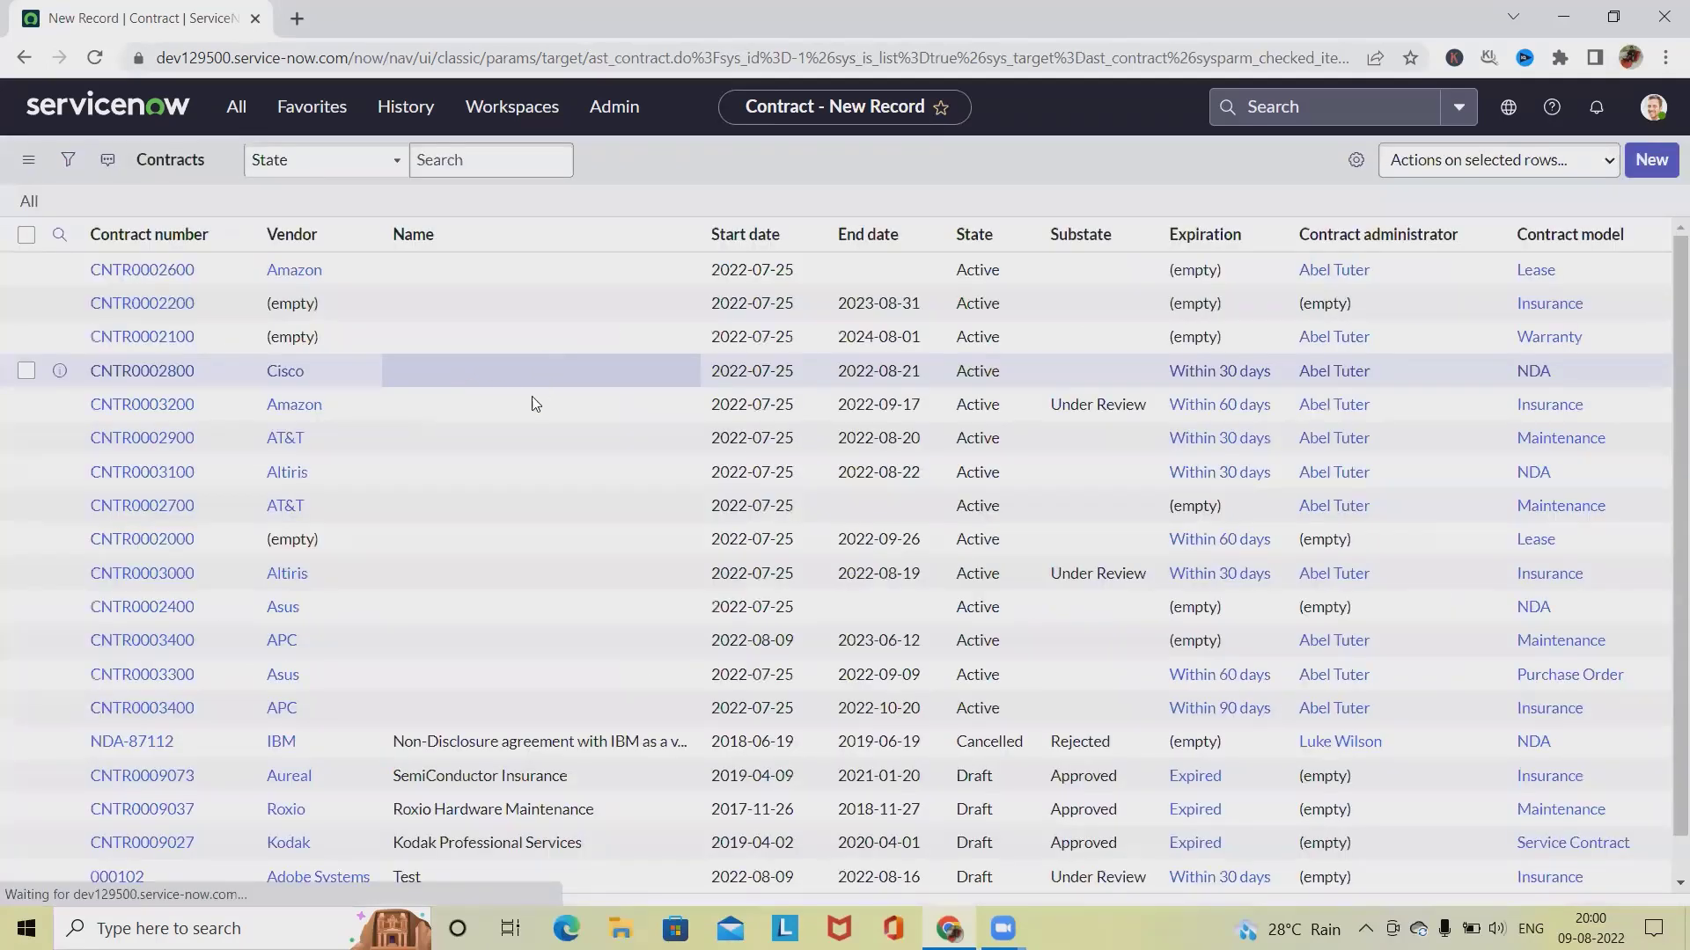
Step: Search the contracts list by contract number for 3332
click(359, 160)
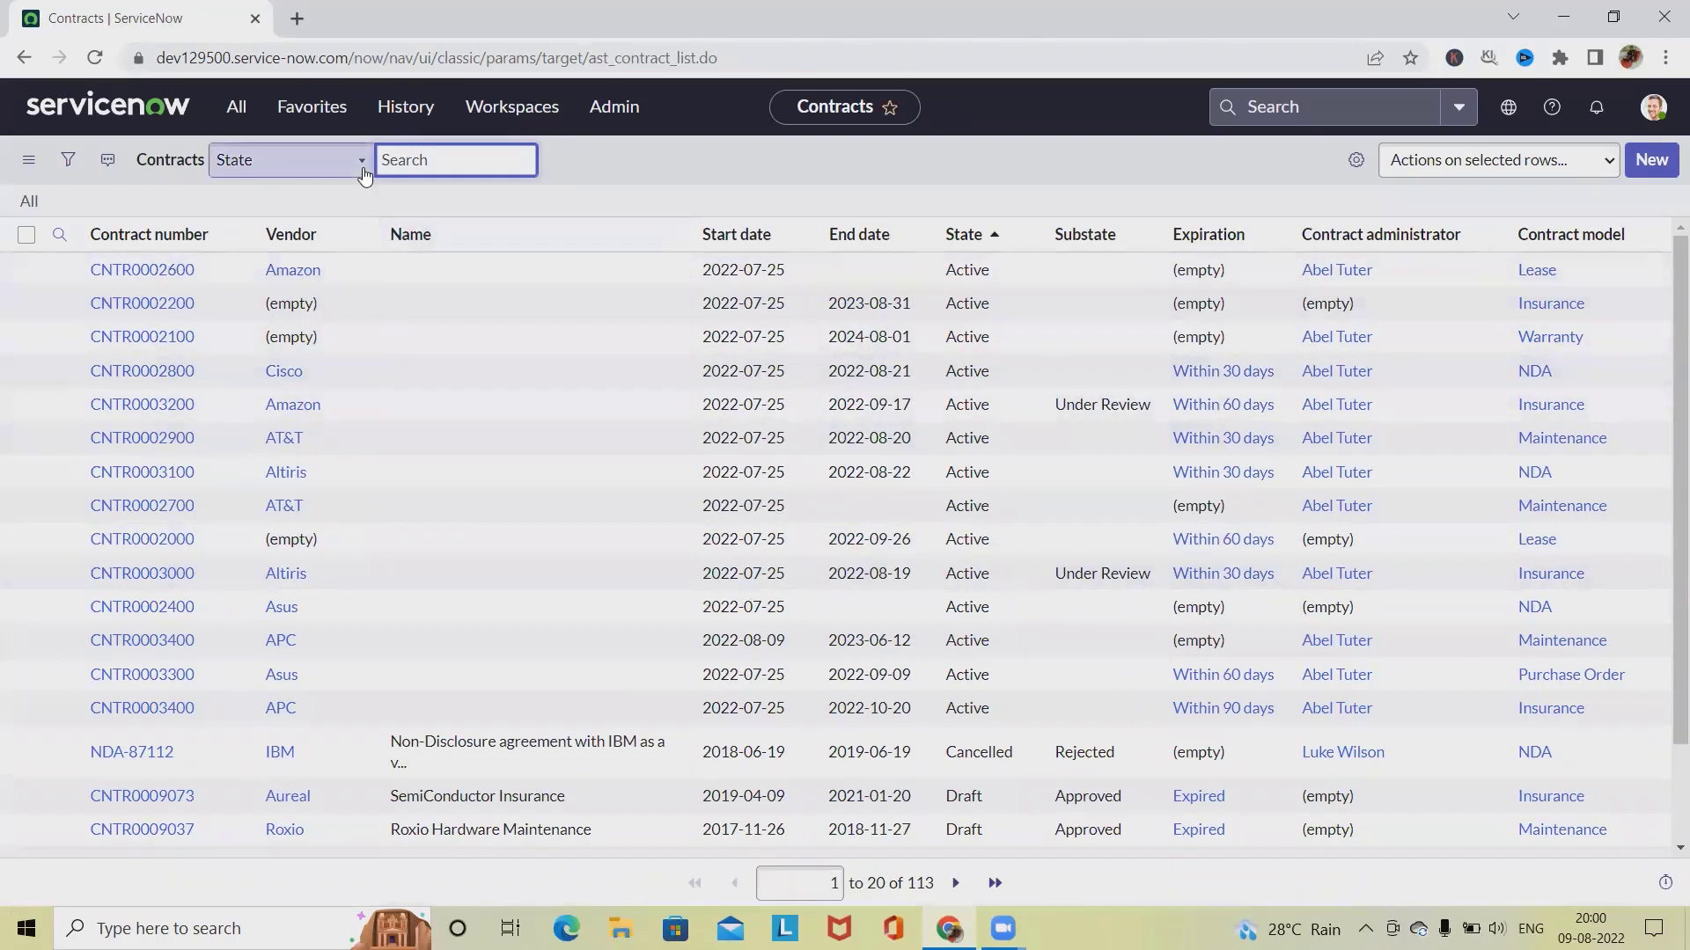
click(306, 190)
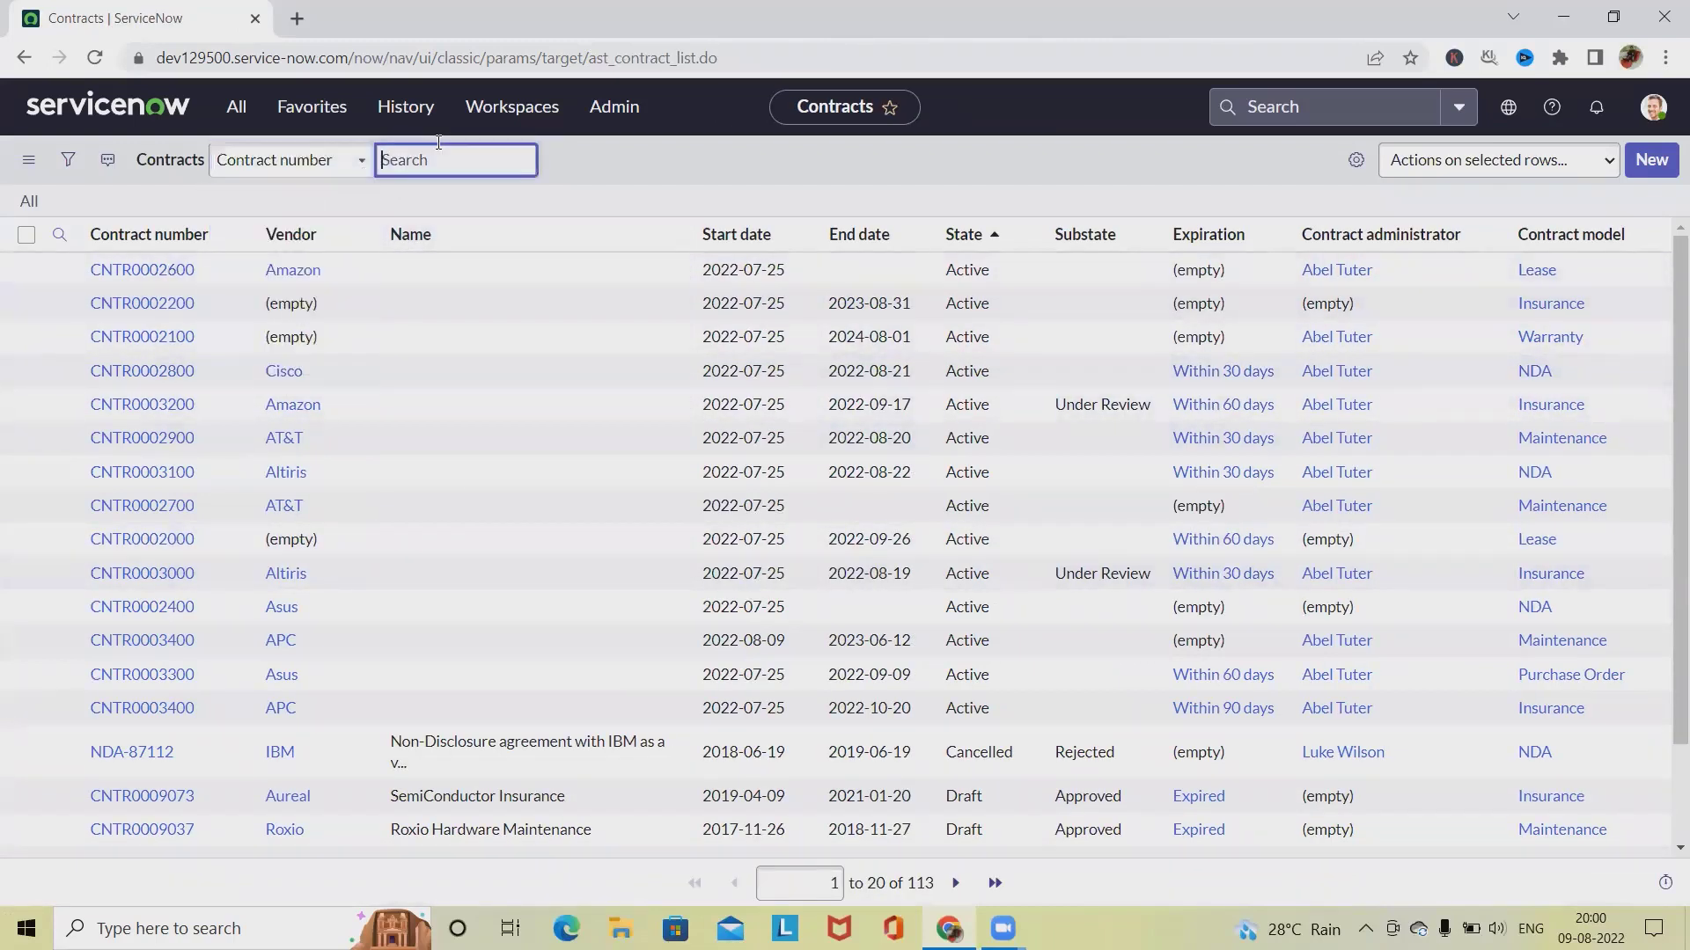
text(3332)
key(Return)
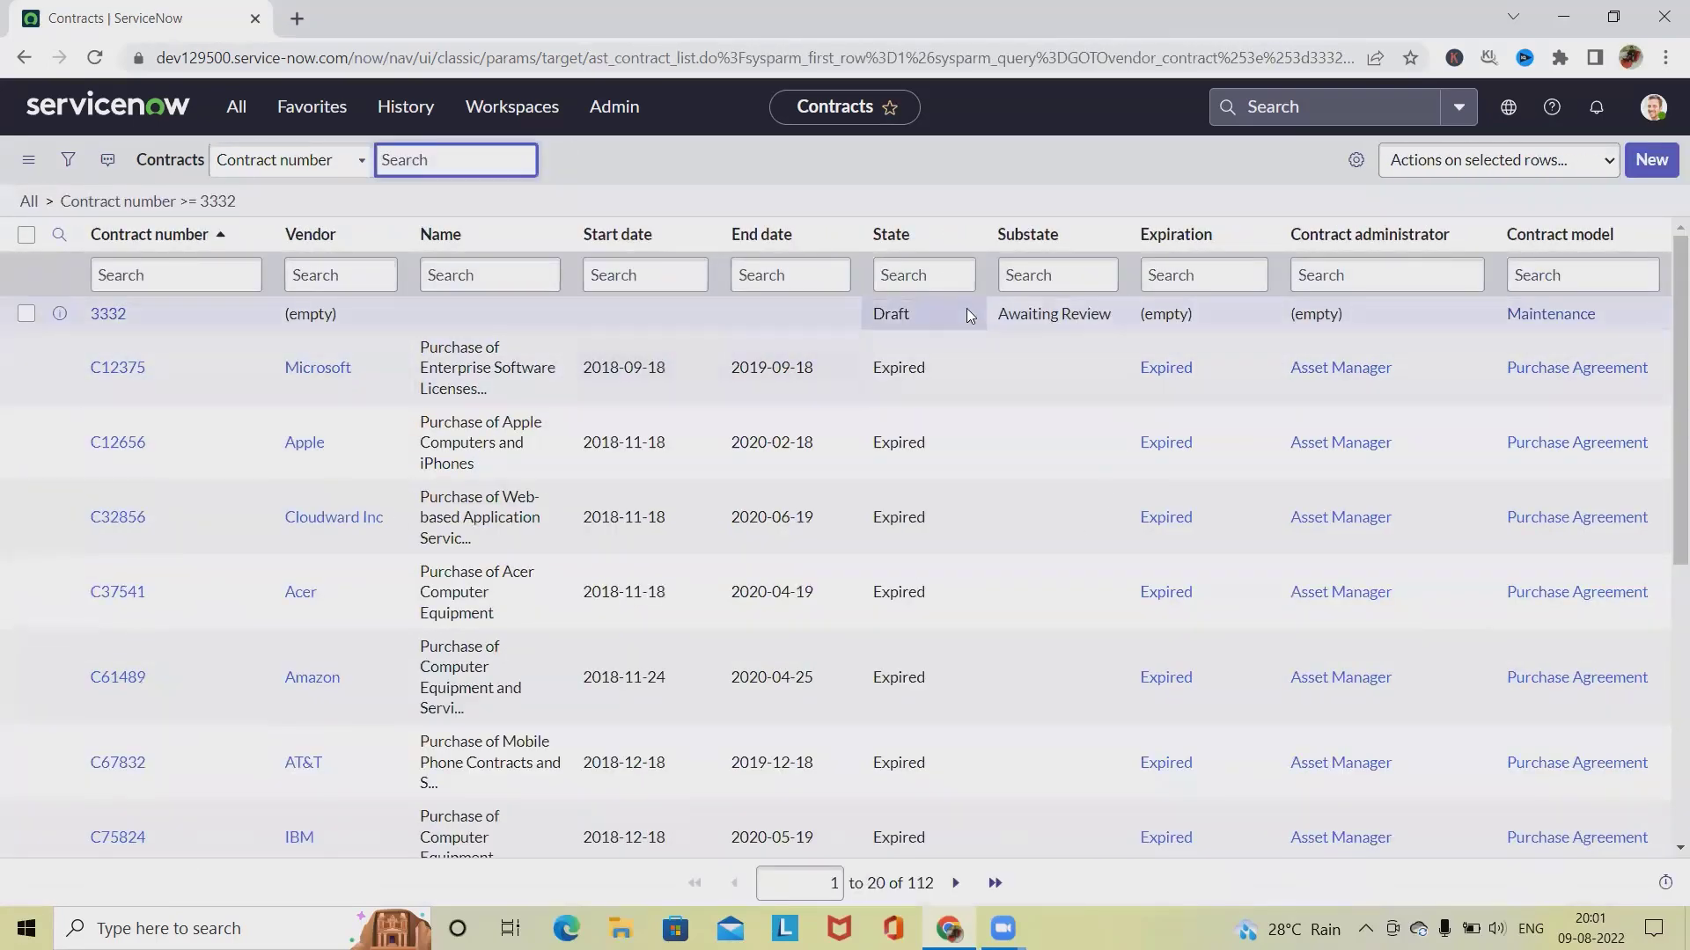
Step: Open contract 3332 and choose its approver from the list of users
click(103, 321)
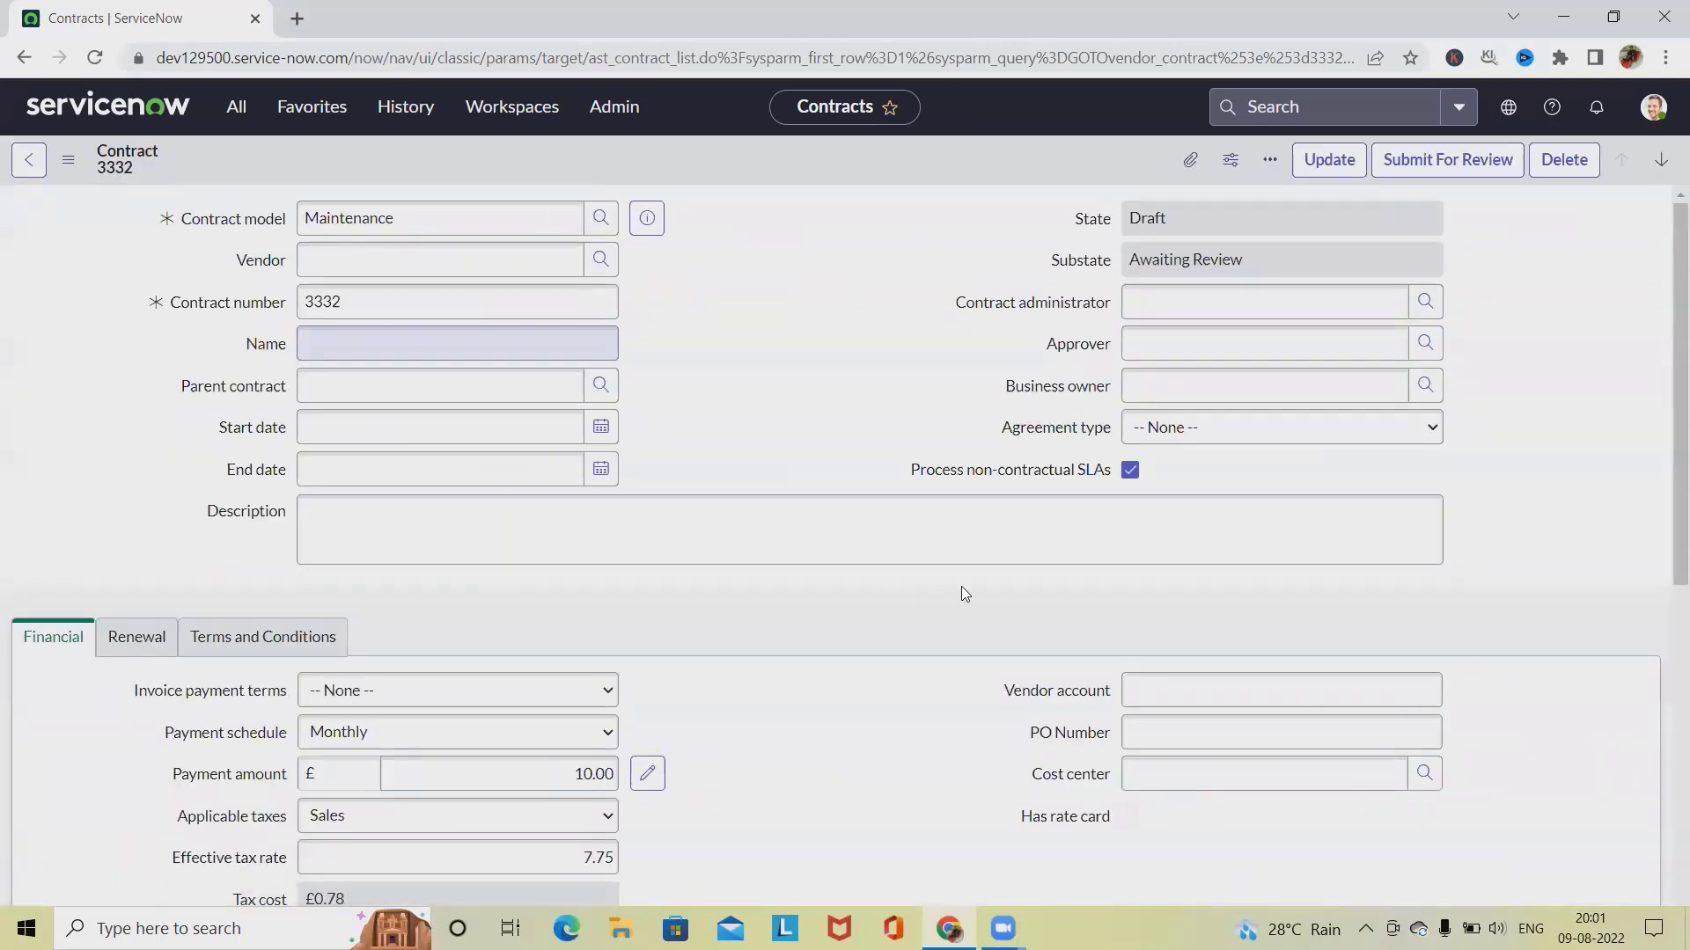
click(1425, 344)
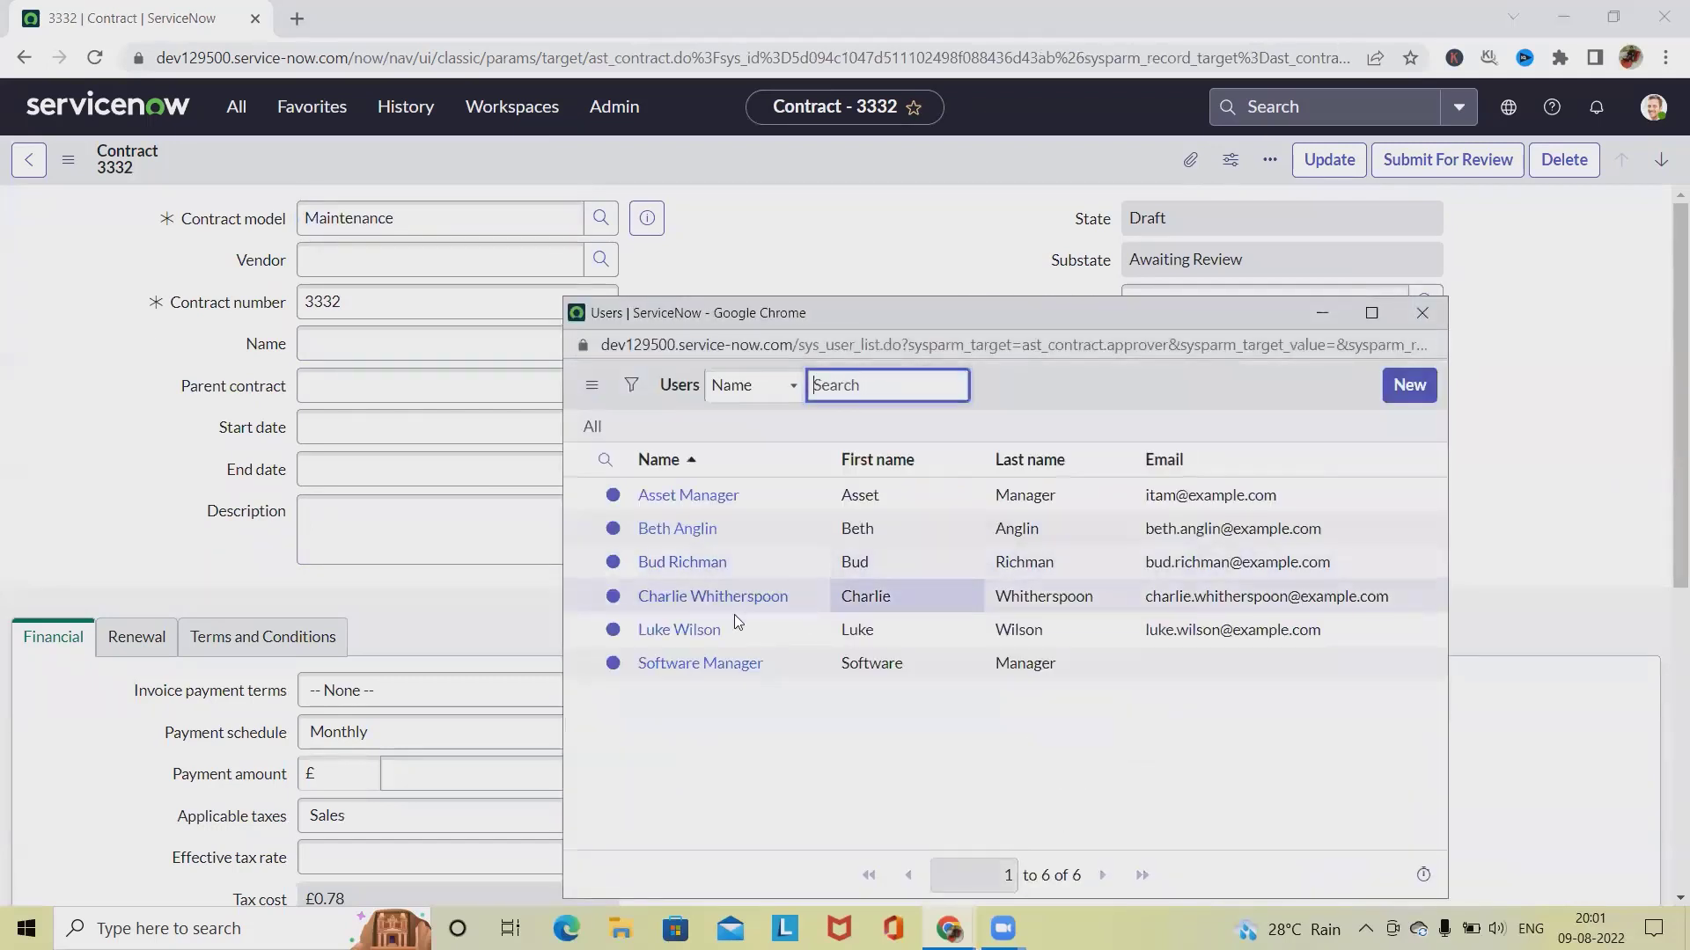
click(678, 528)
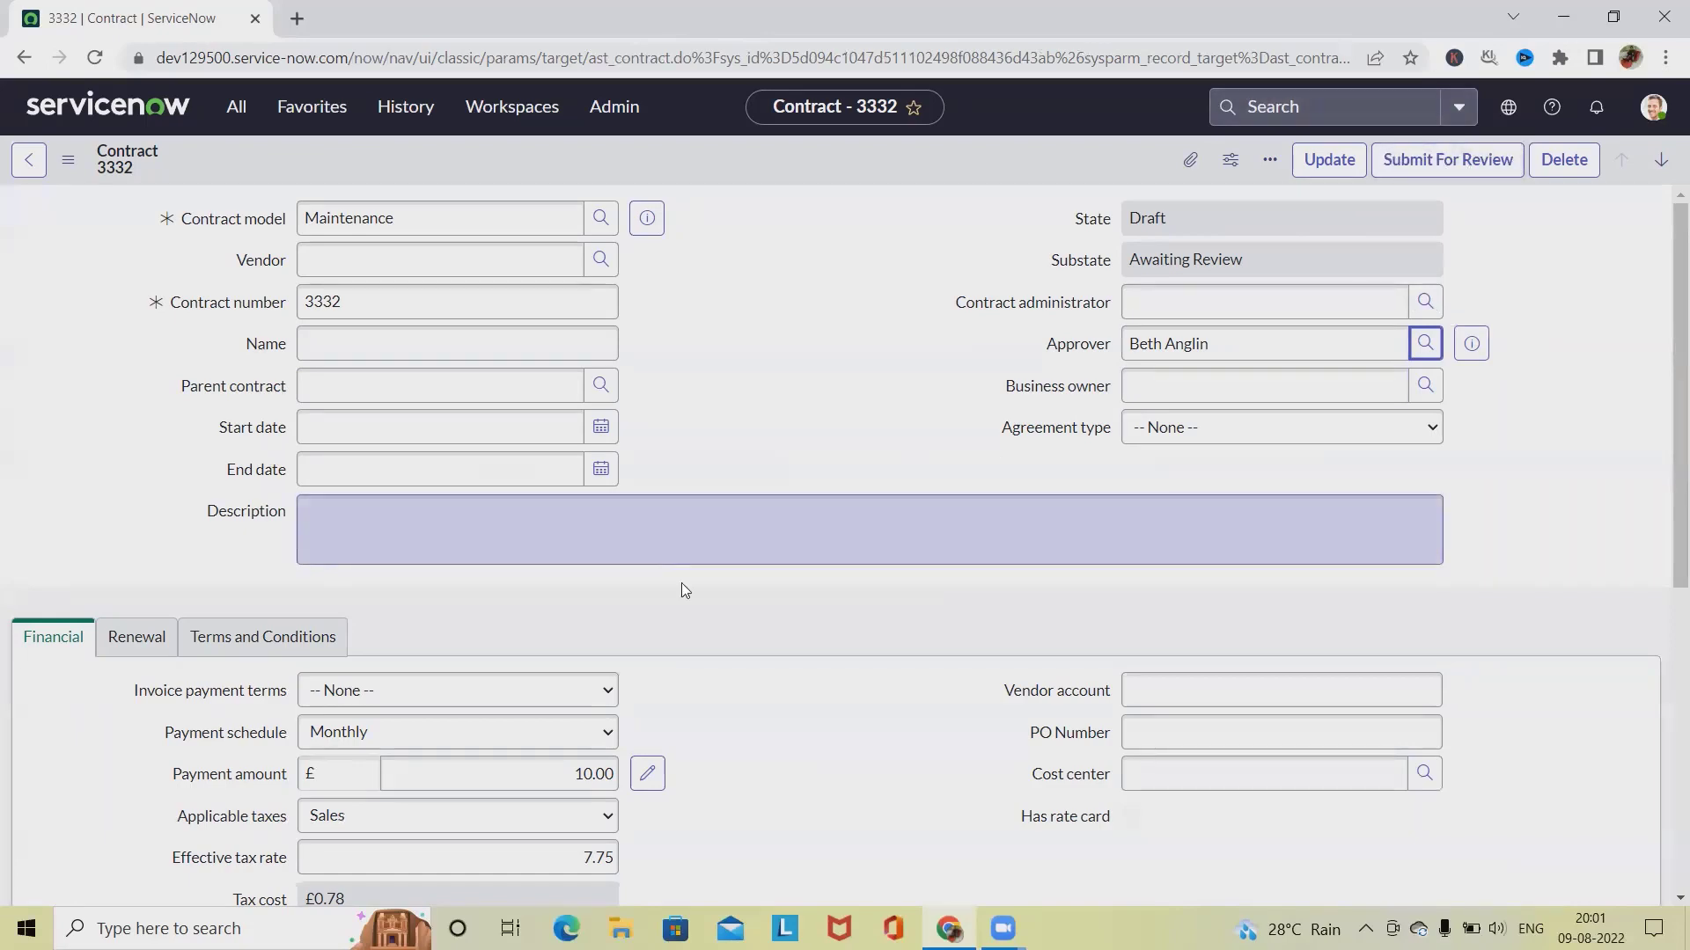
Step: Show the contract's approval history and try to start a new approval record
scroll(683, 584, down, 6)
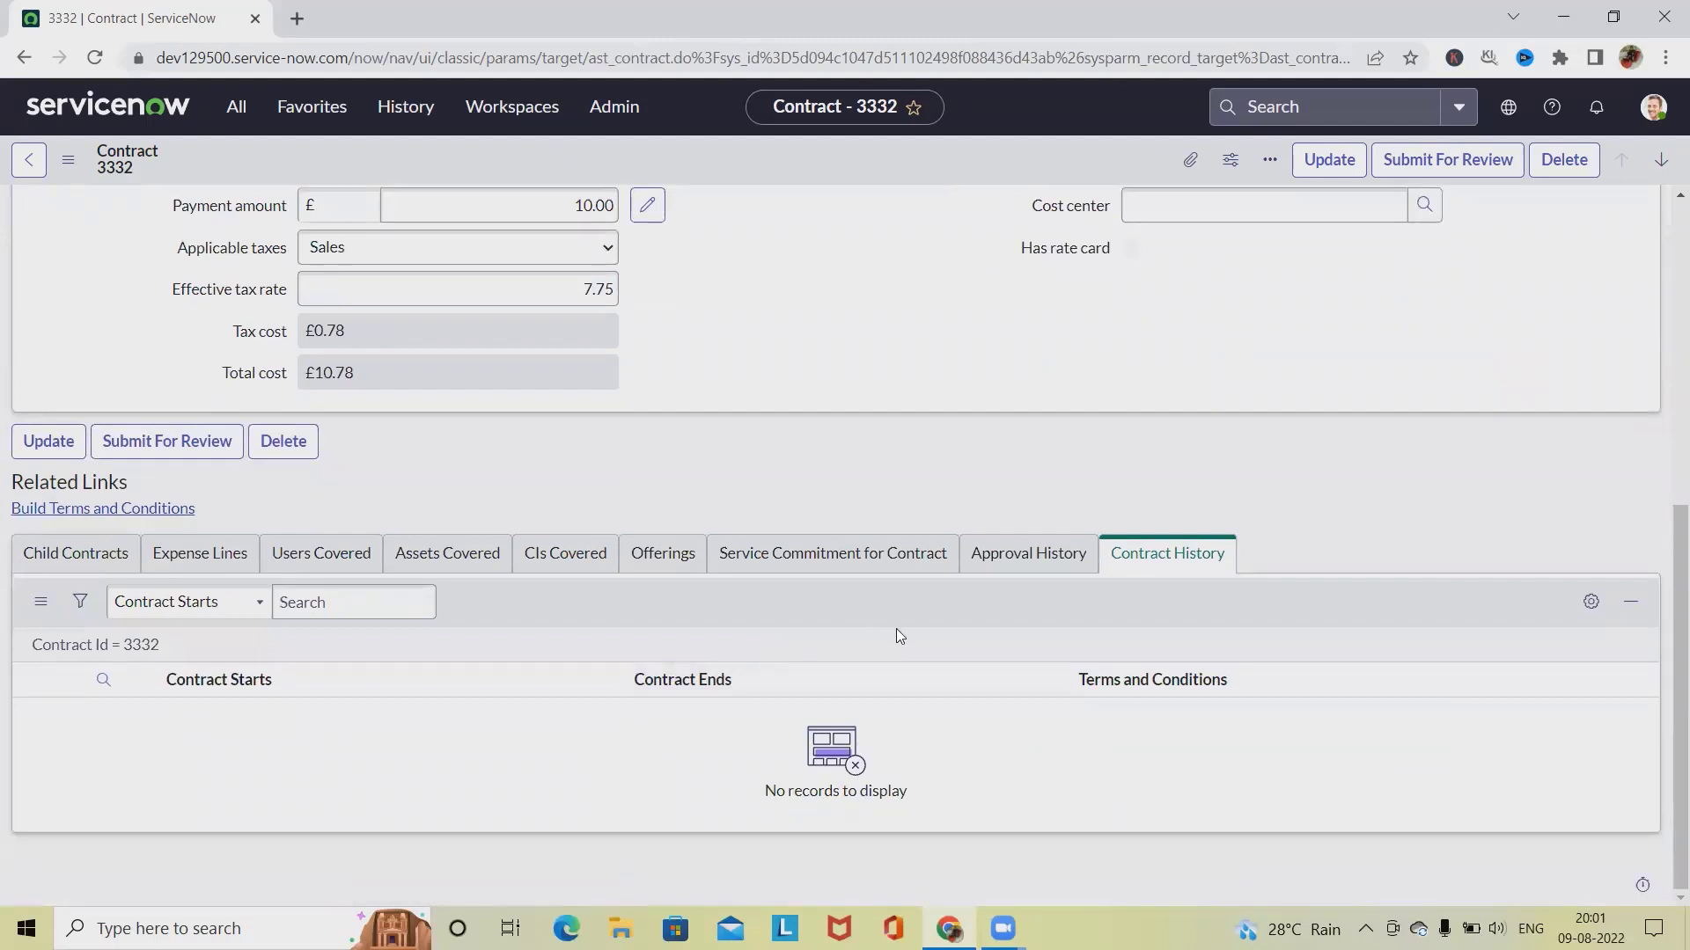
click(1052, 560)
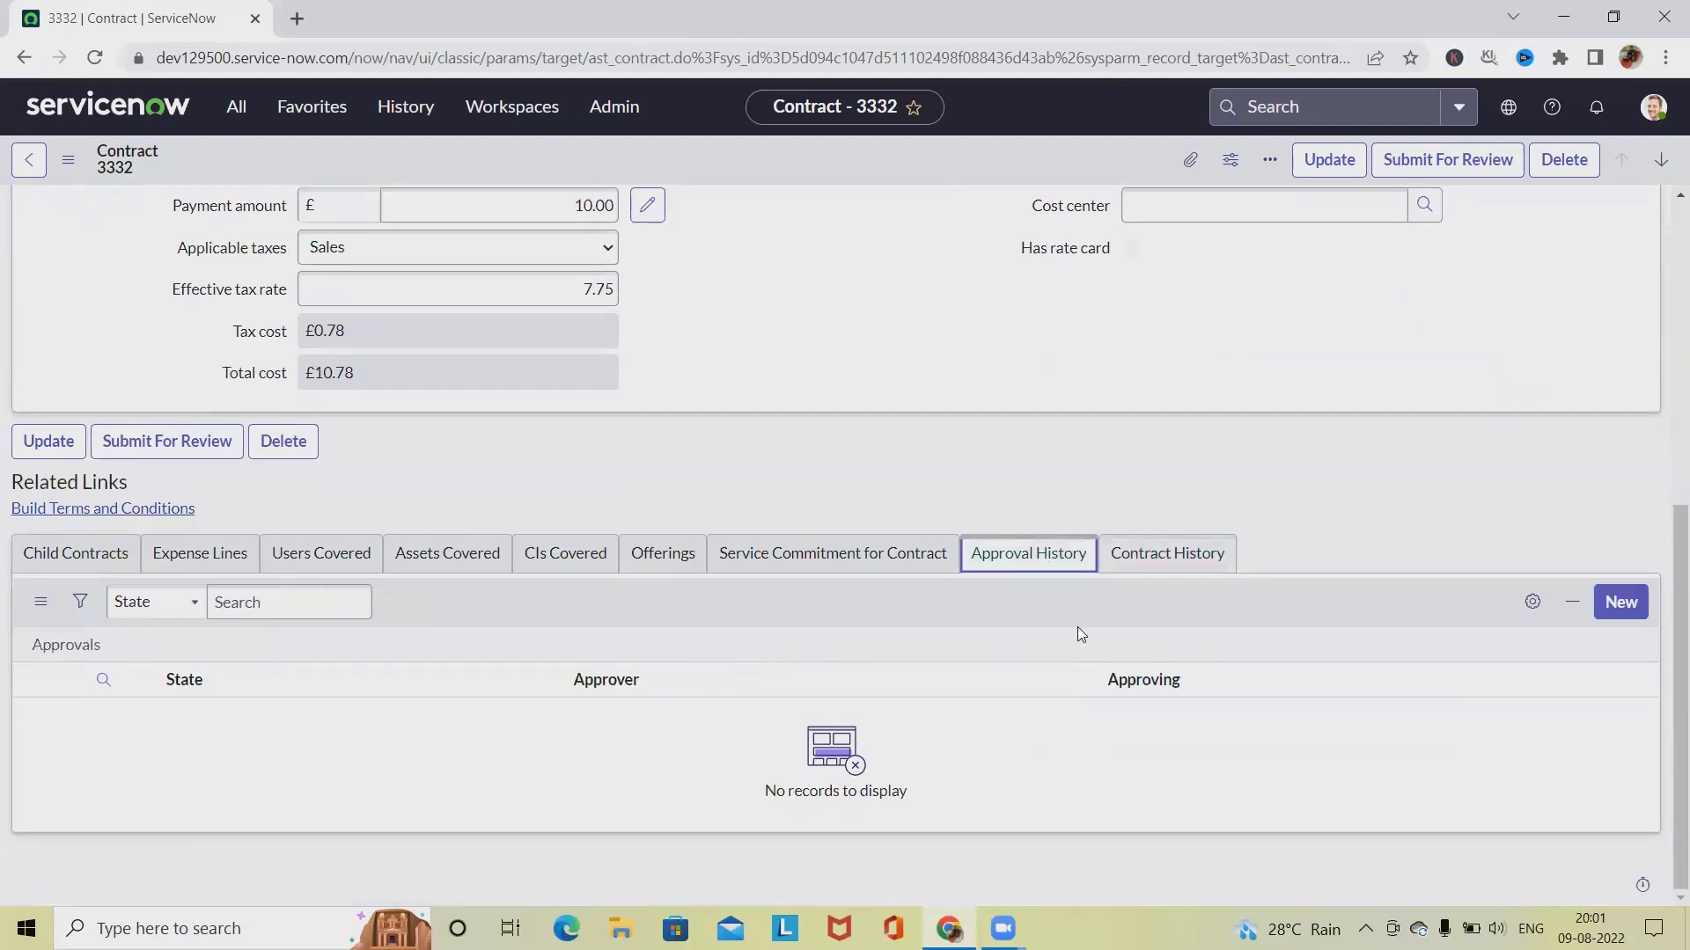
click(1620, 602)
click(1033, 192)
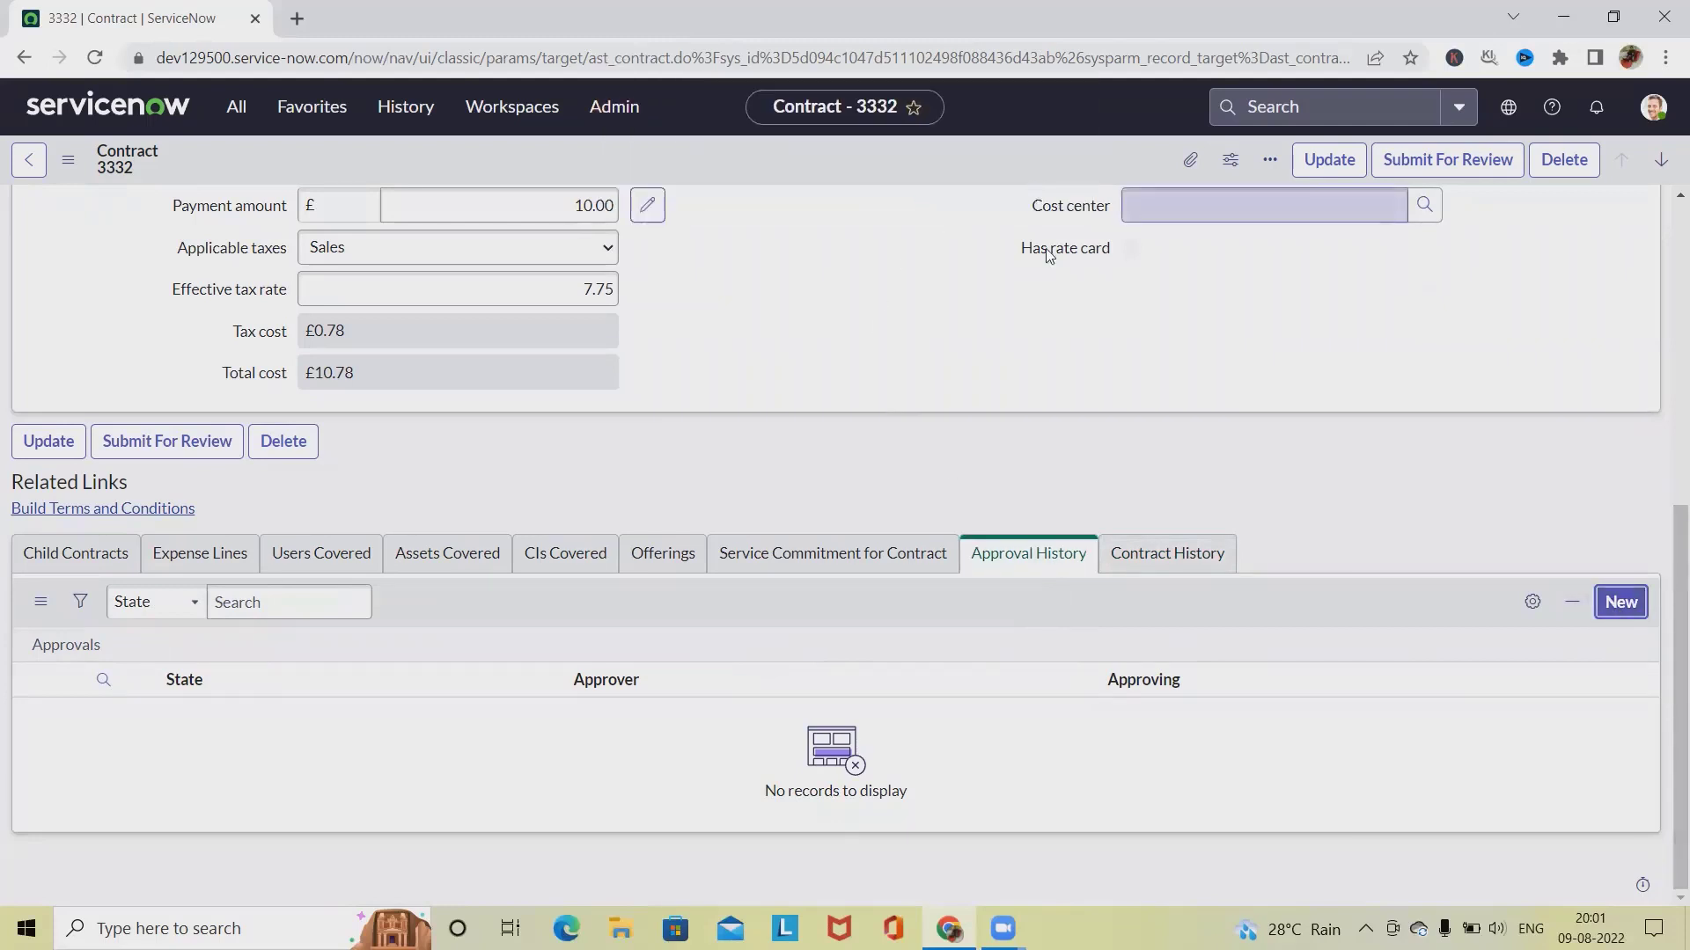
Step: Try to submit contract 3332 for review
click(1468, 162)
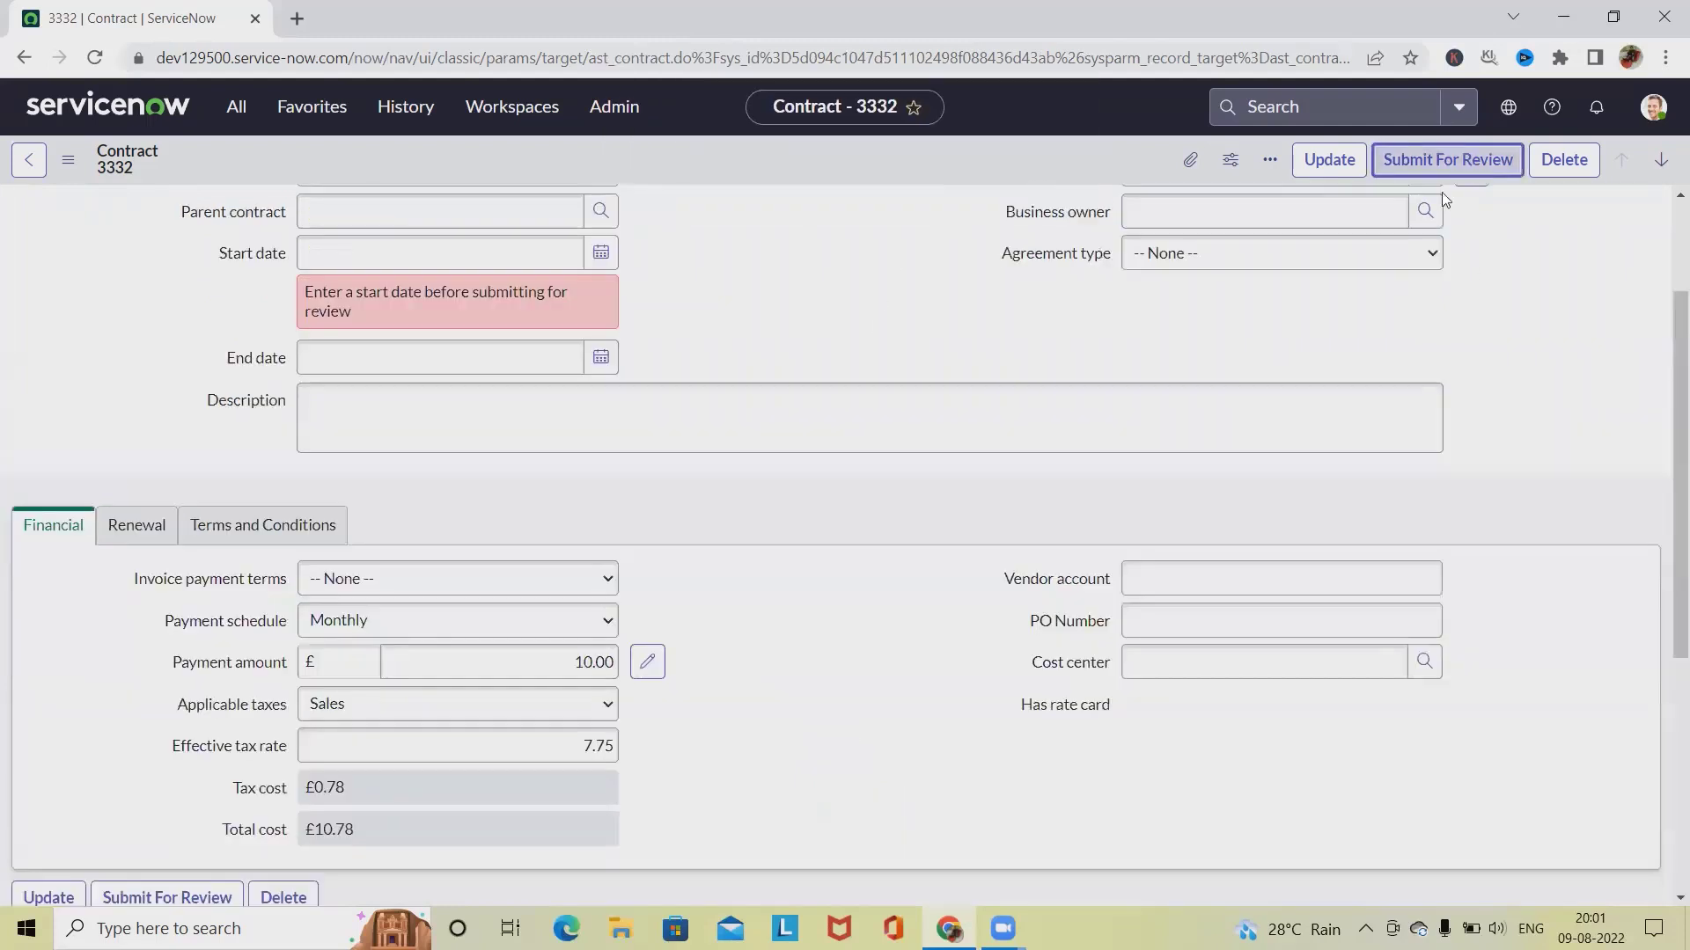
scroll(910, 330, up, 2)
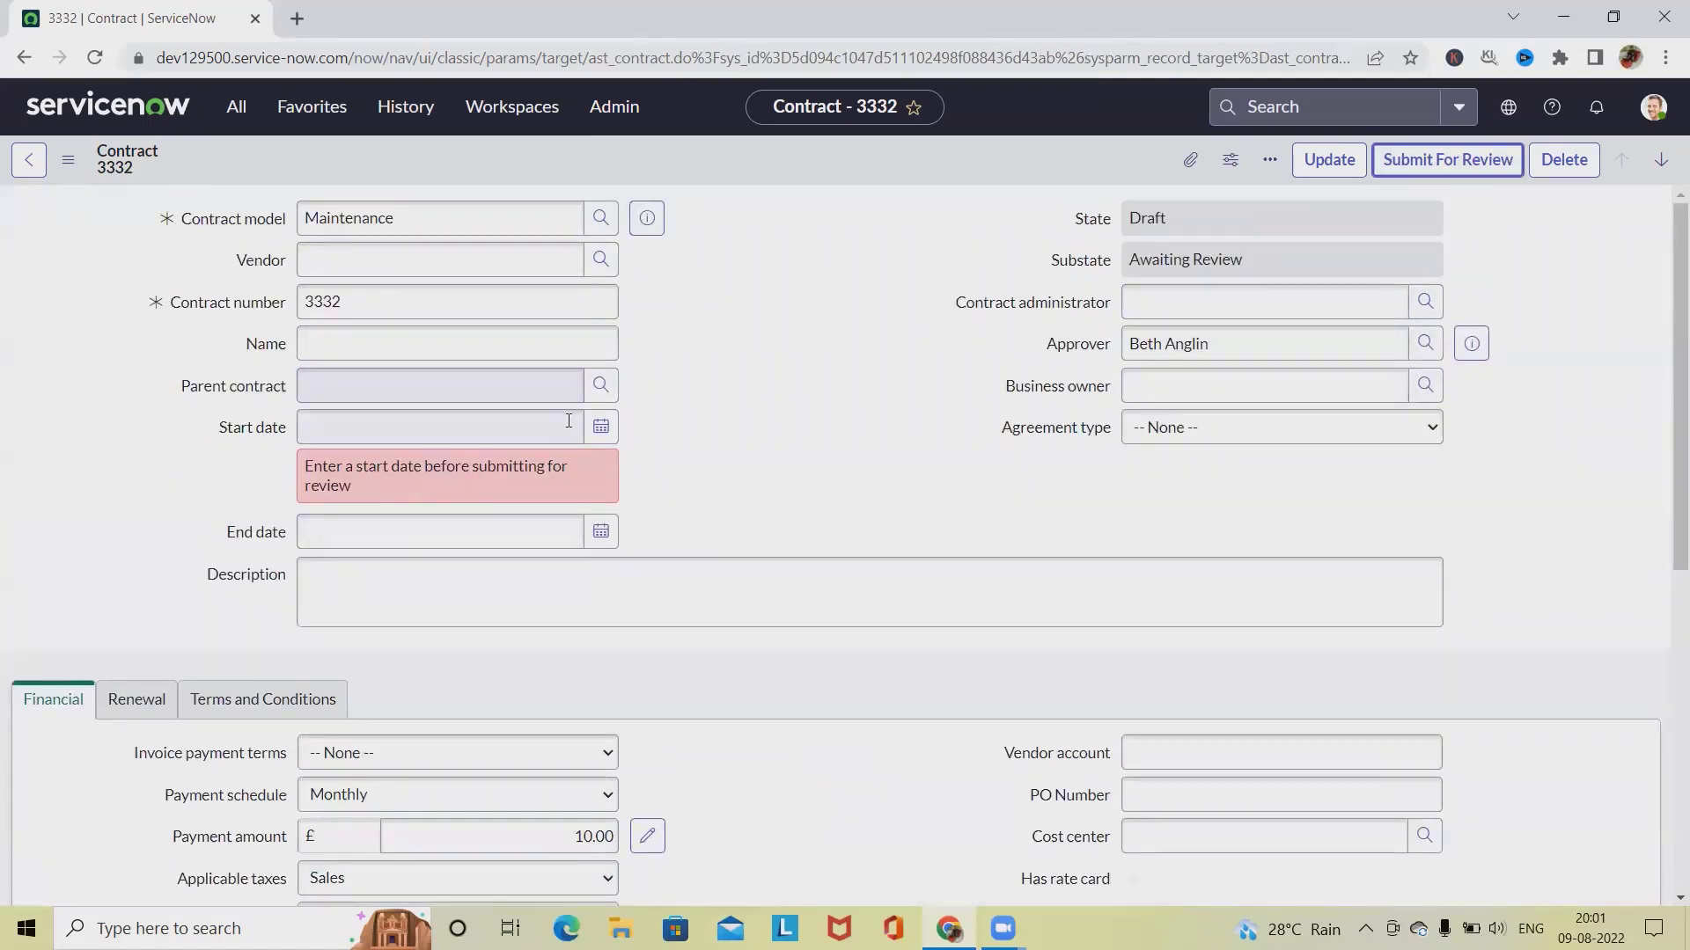
Step: Set the contract's start date to 2022-08-09 and end date to 2022-08-23, and submit it for review
click(601, 426)
click(426, 549)
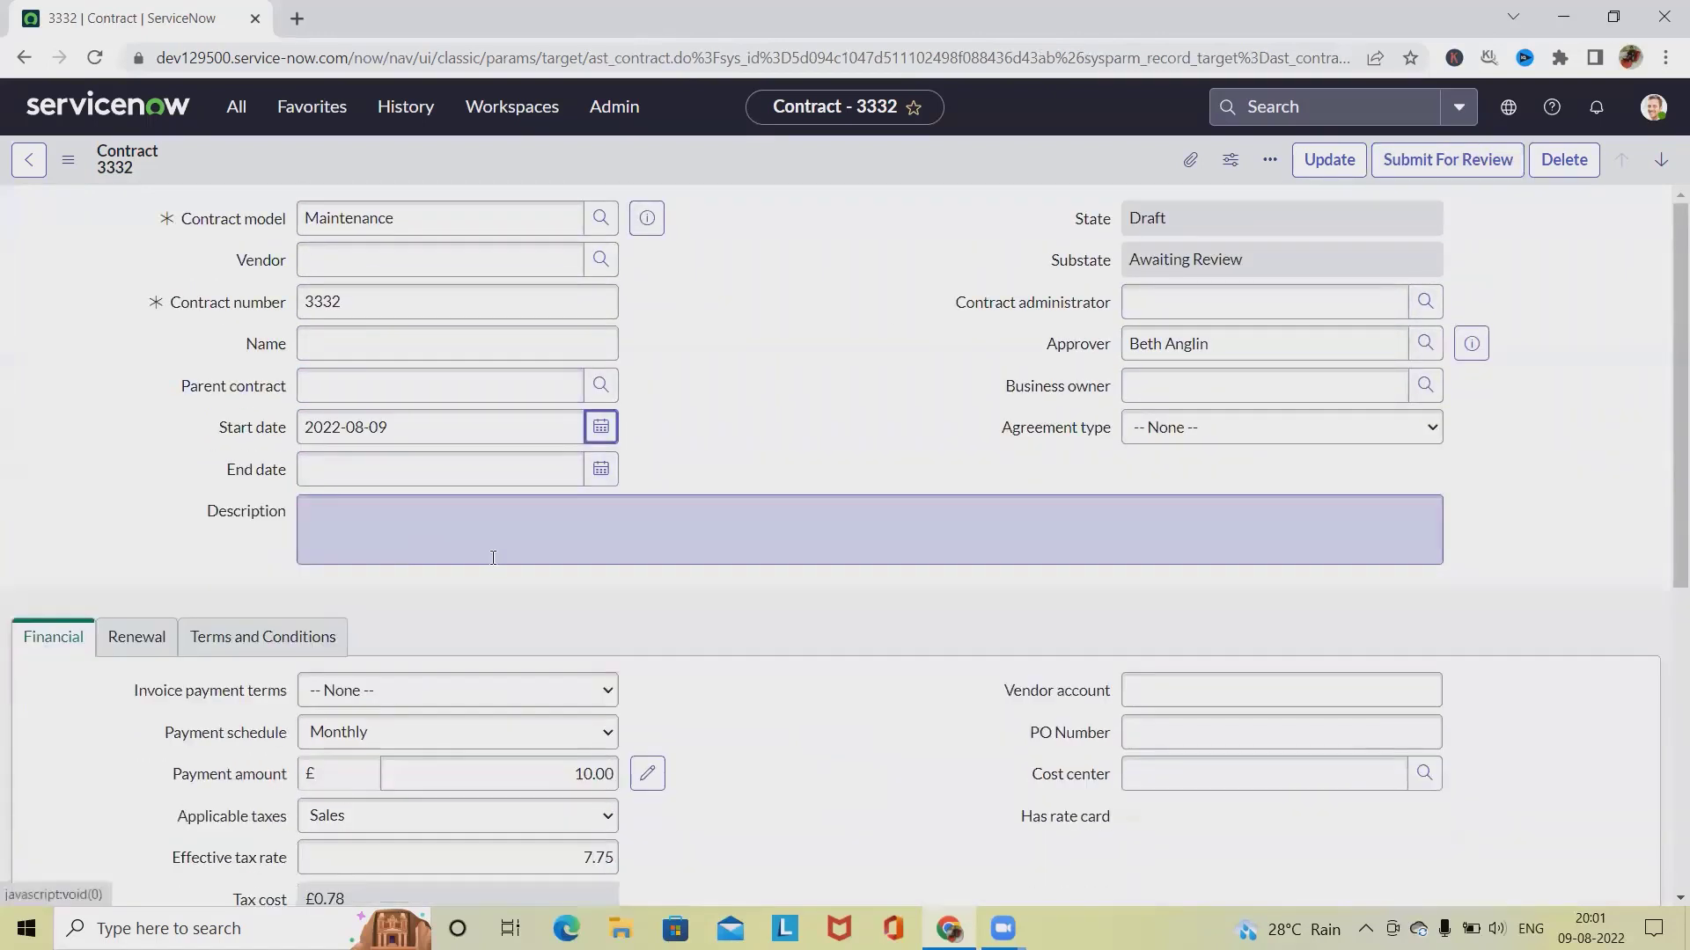
click(601, 469)
click(426, 652)
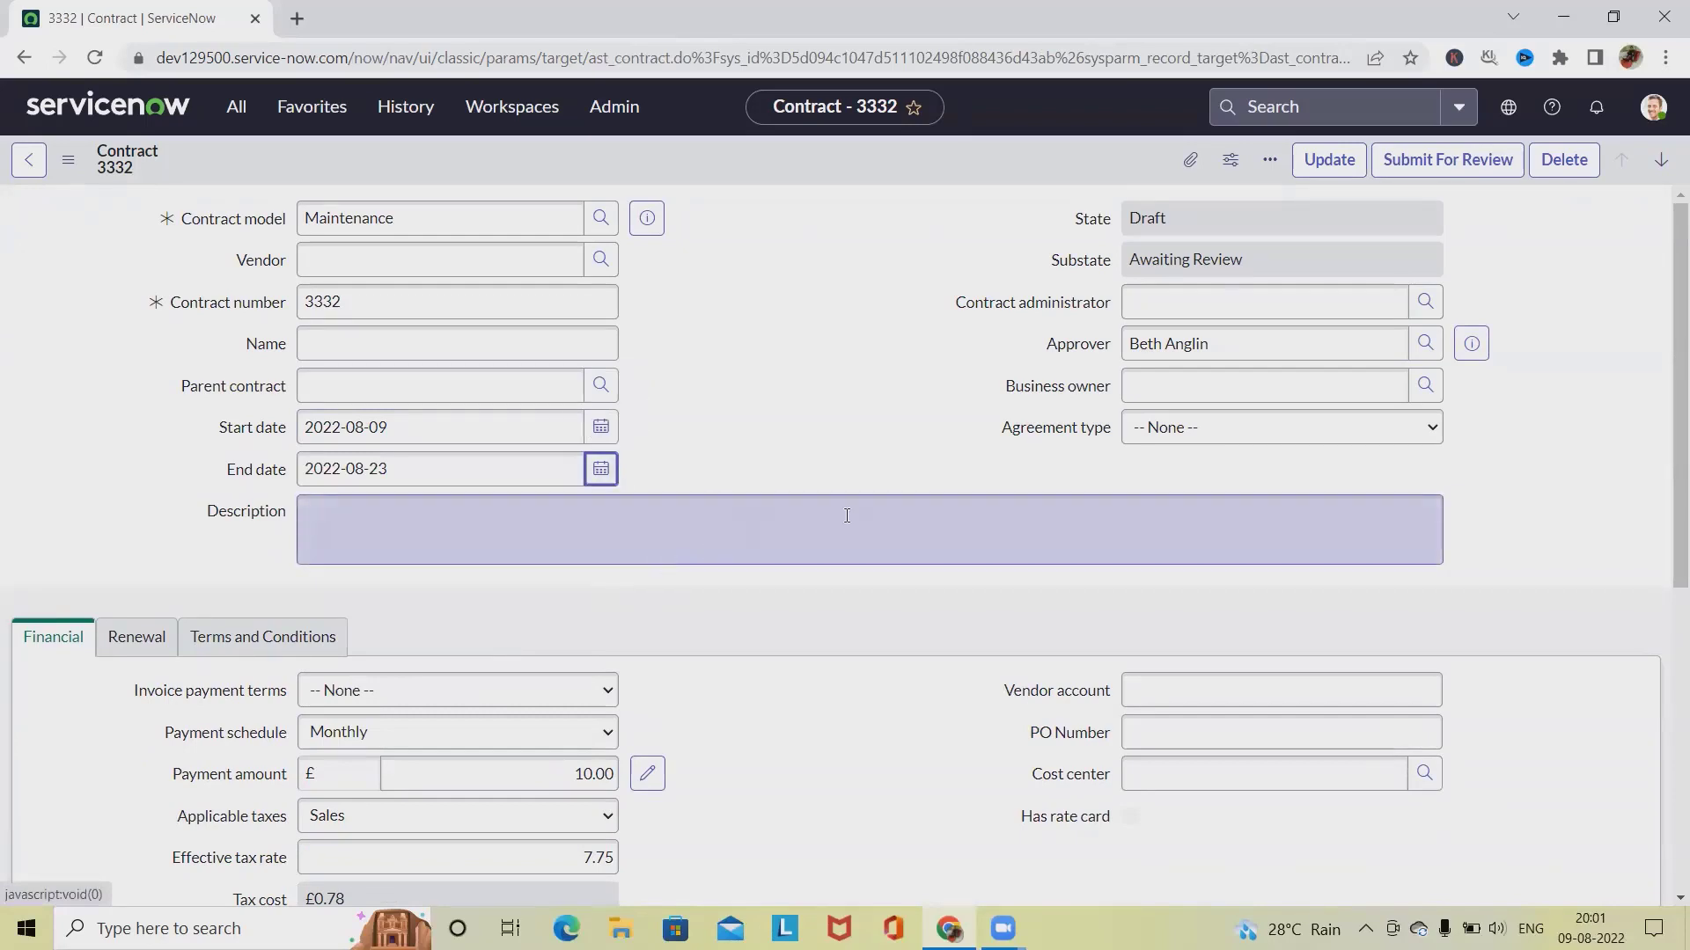
click(1428, 168)
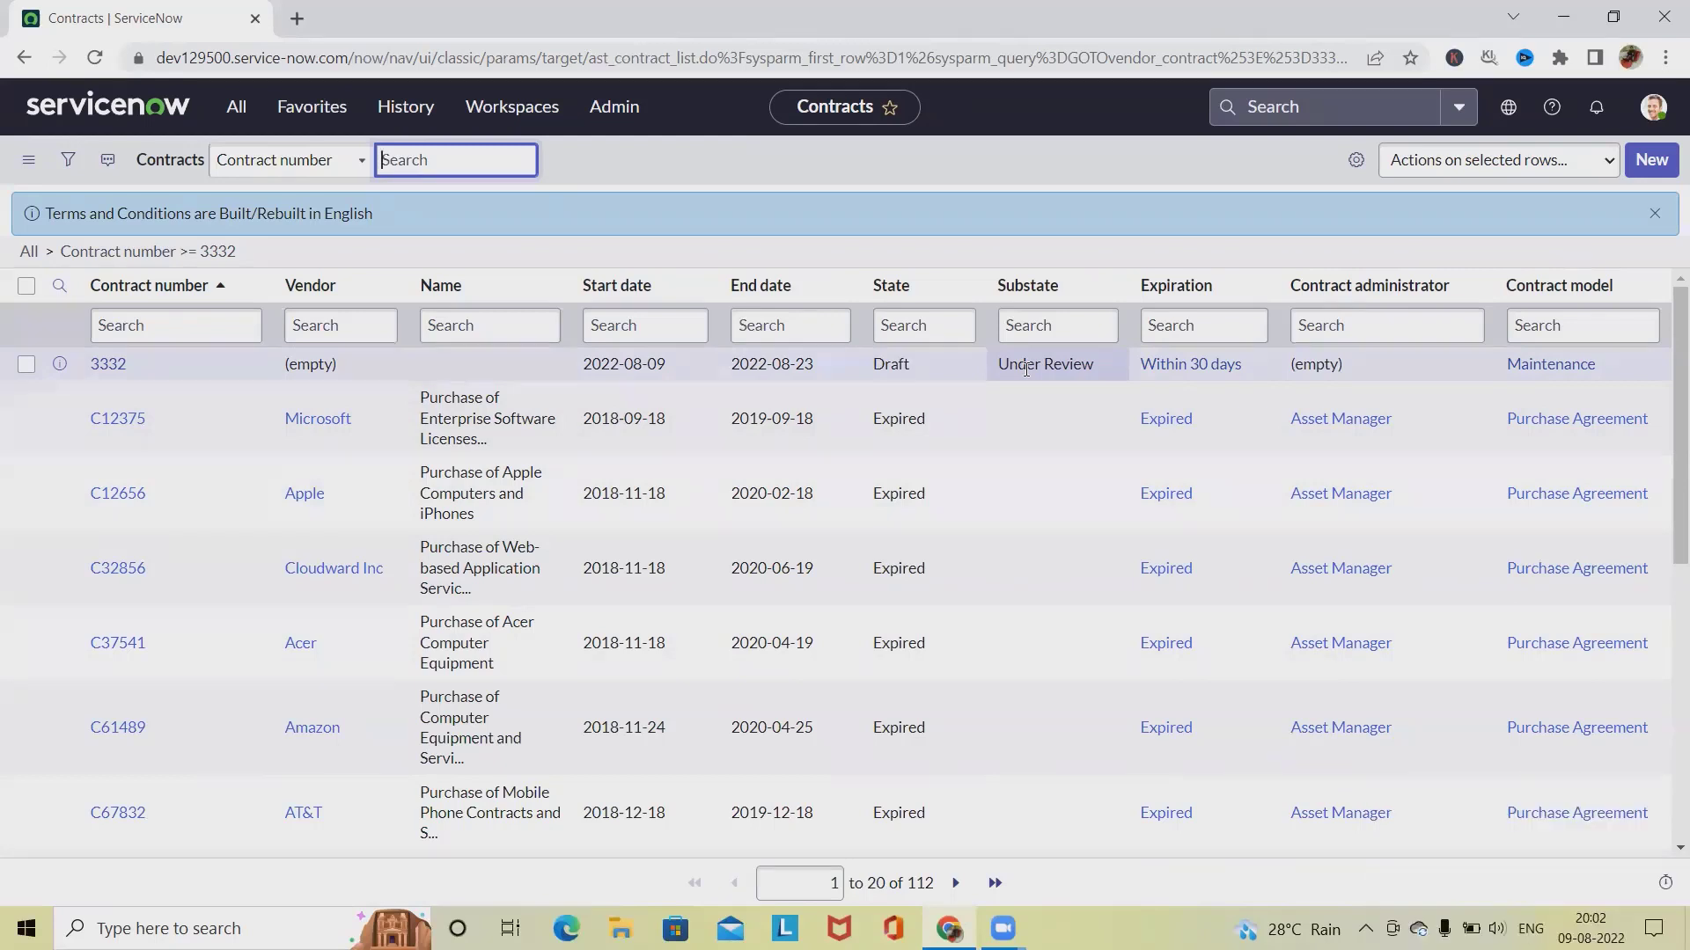
Step: Open contract 3332 and examine its approval history, including the actions available for the approval rows
click(117, 363)
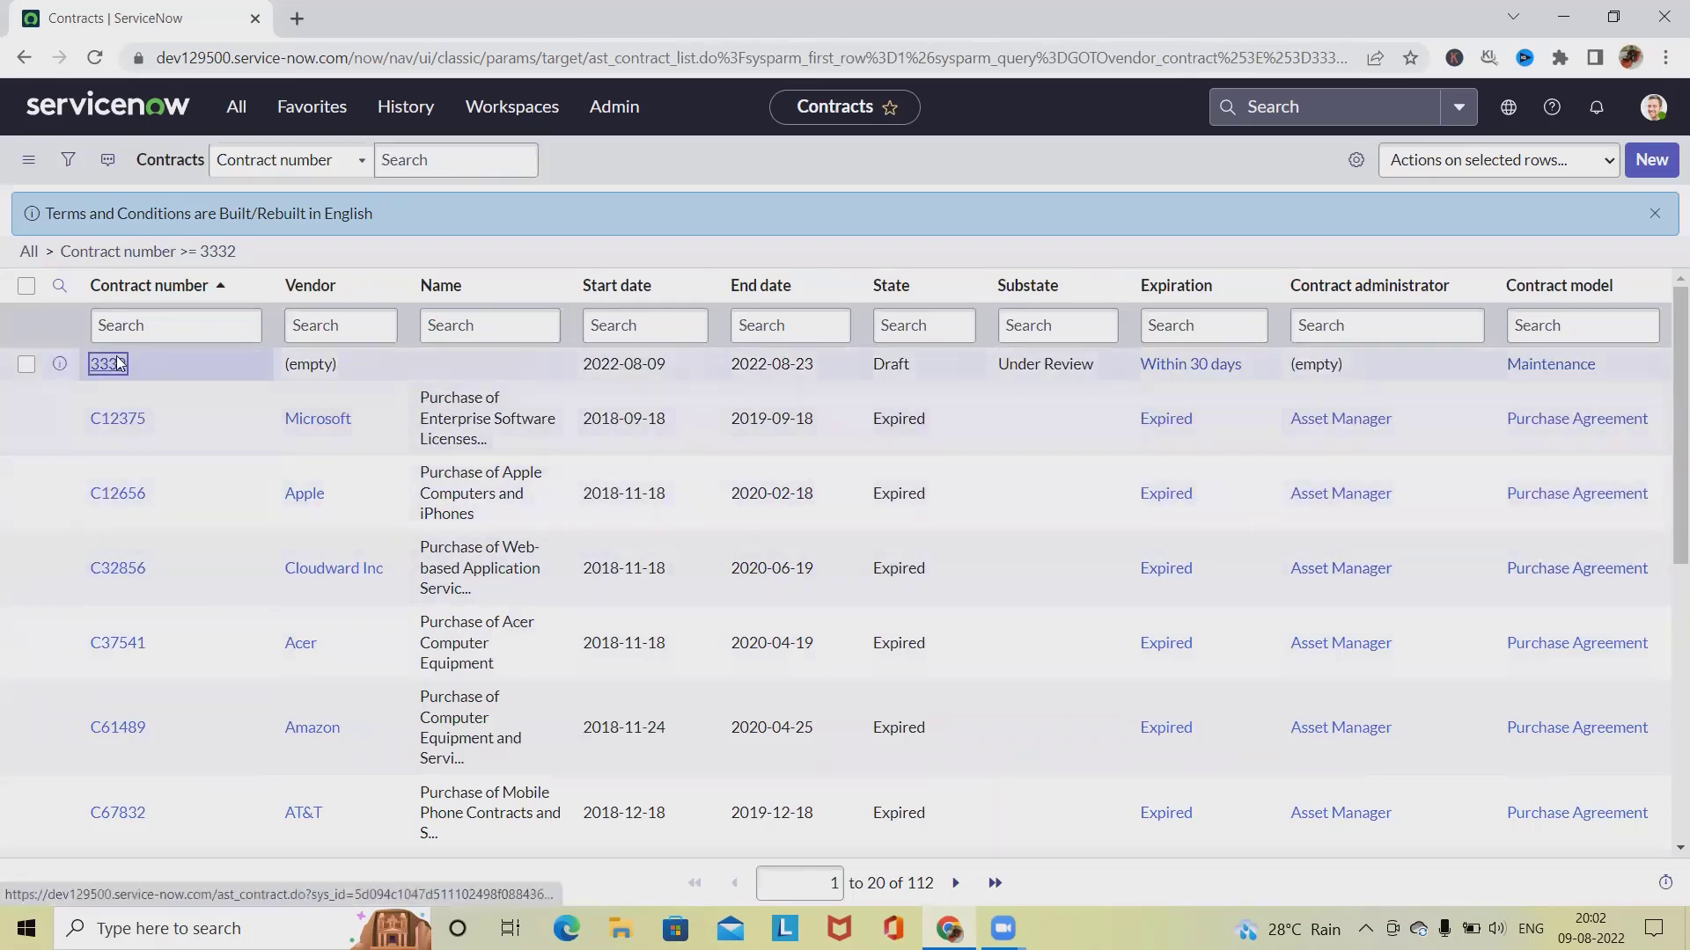
scroll(1088, 675, down, 2)
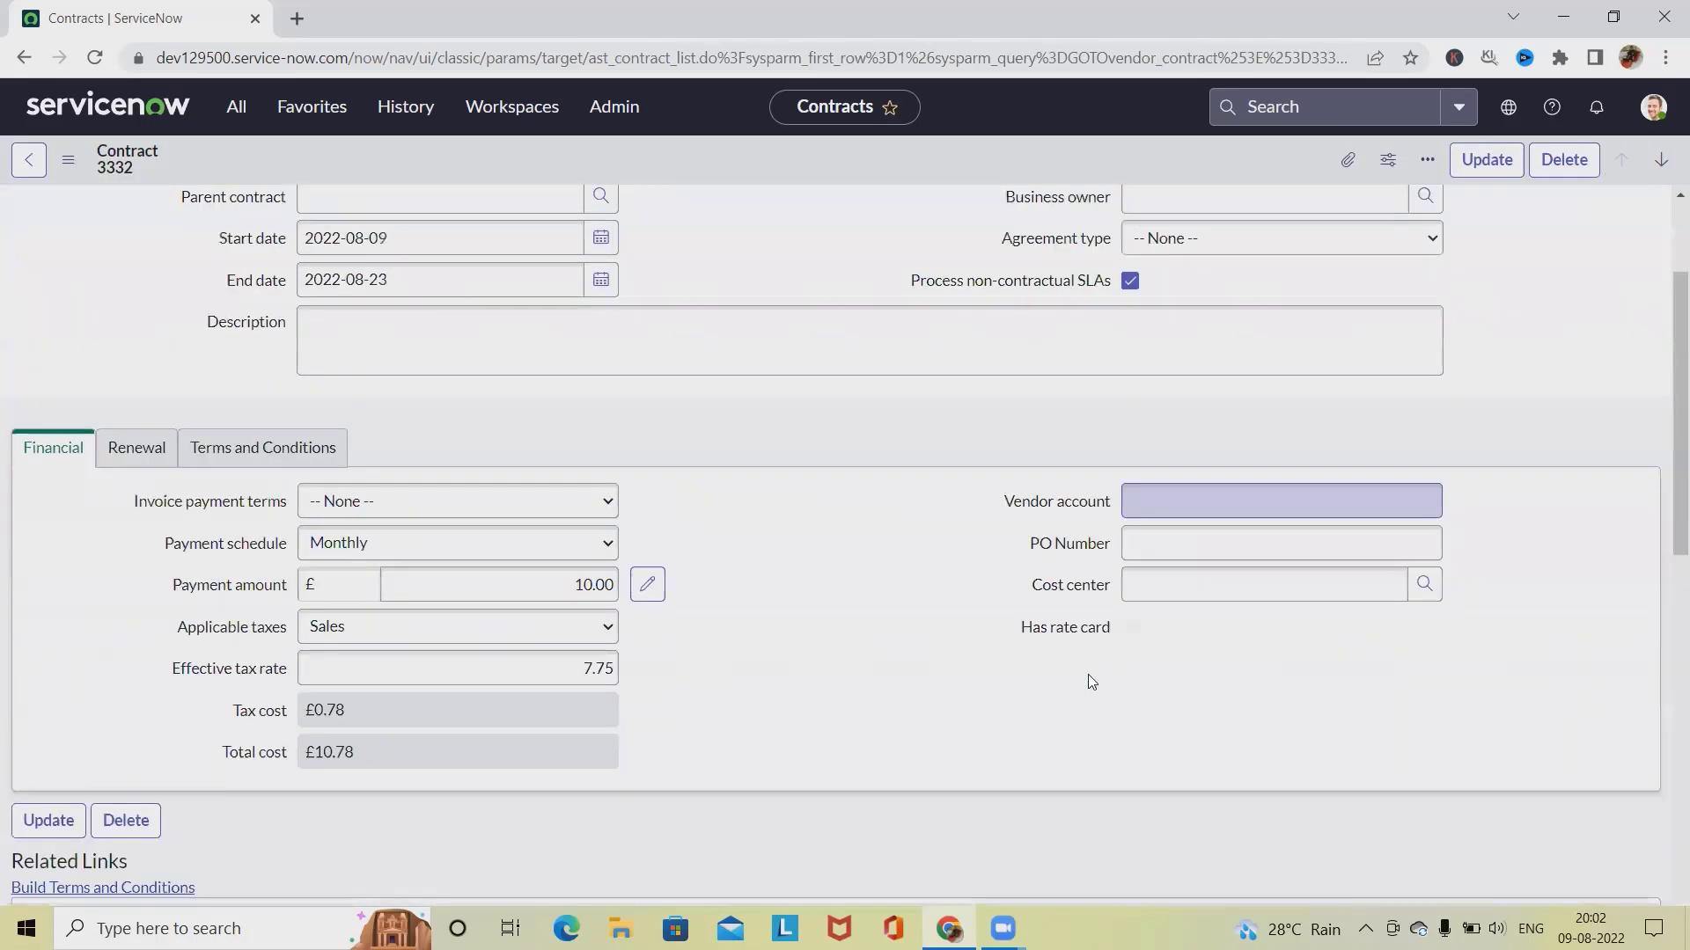
scroll(1126, 665, down, 6)
scroll(789, 708, down, 3)
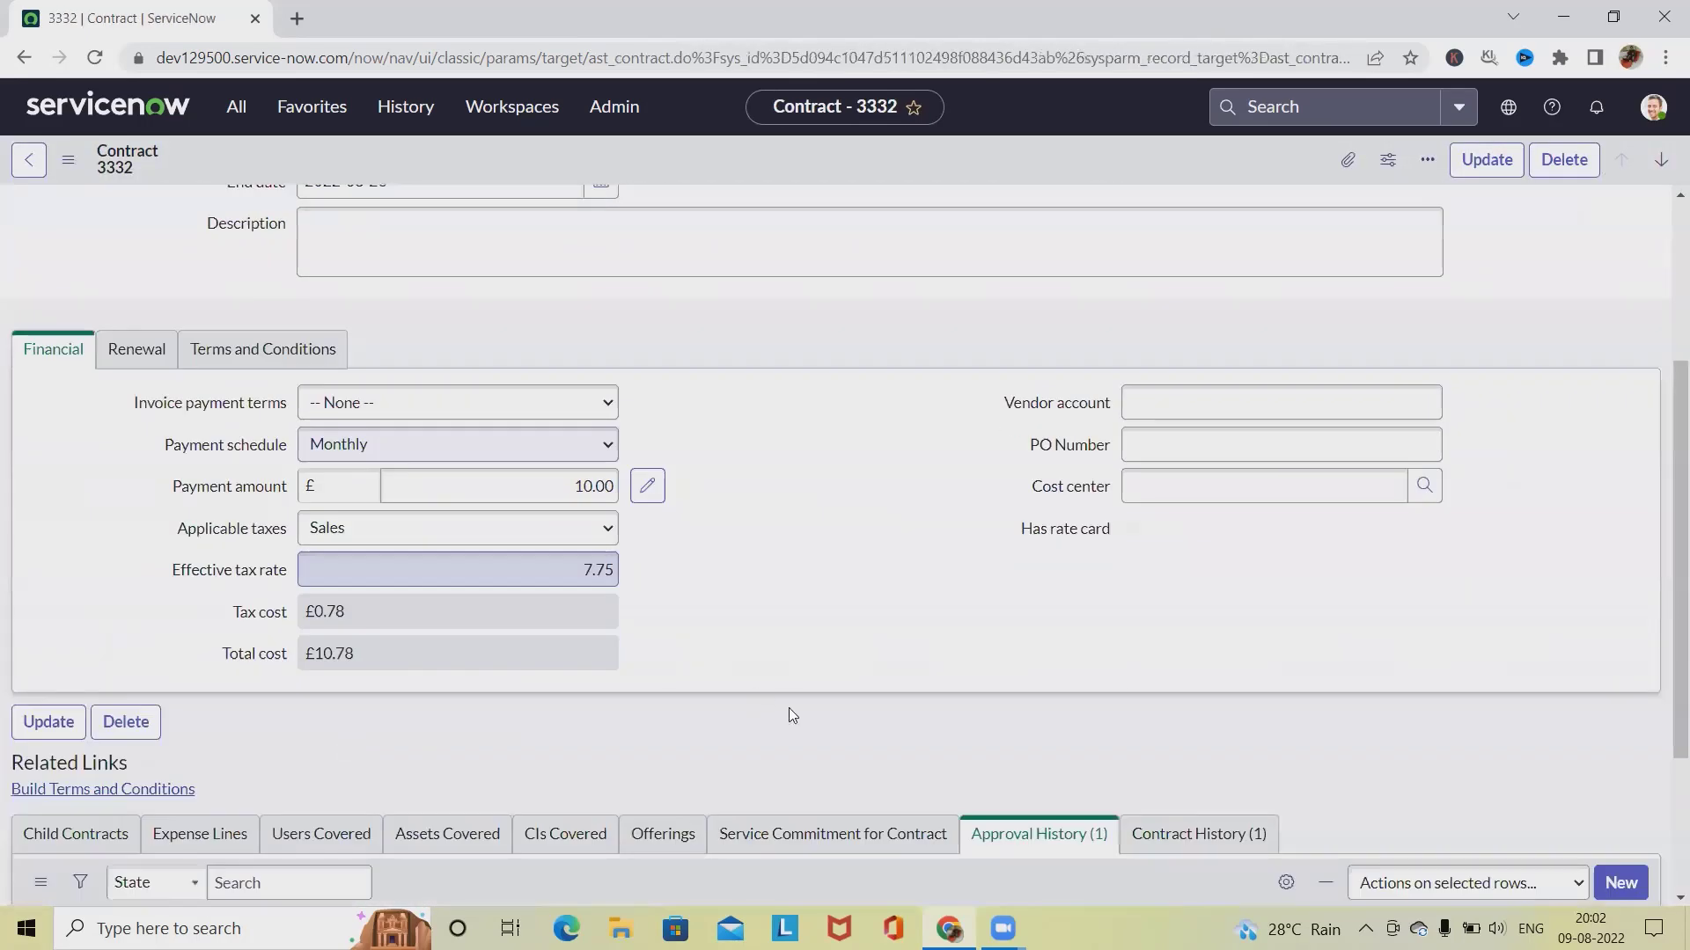
scroll(792, 715, down, 3)
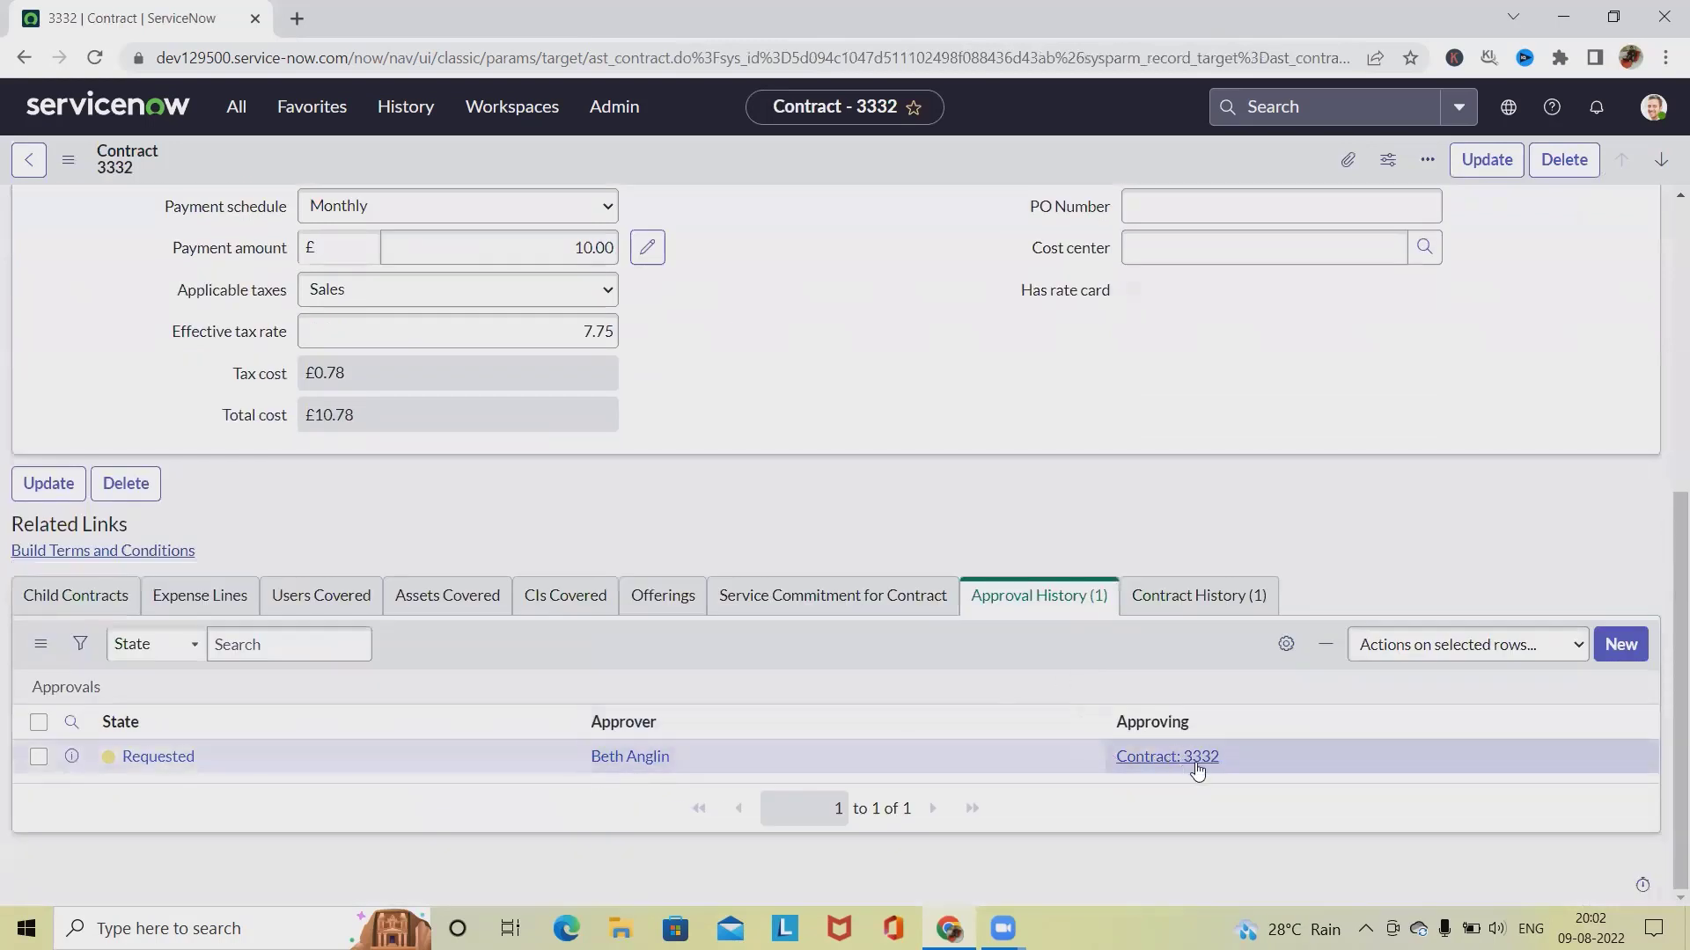
click(1572, 646)
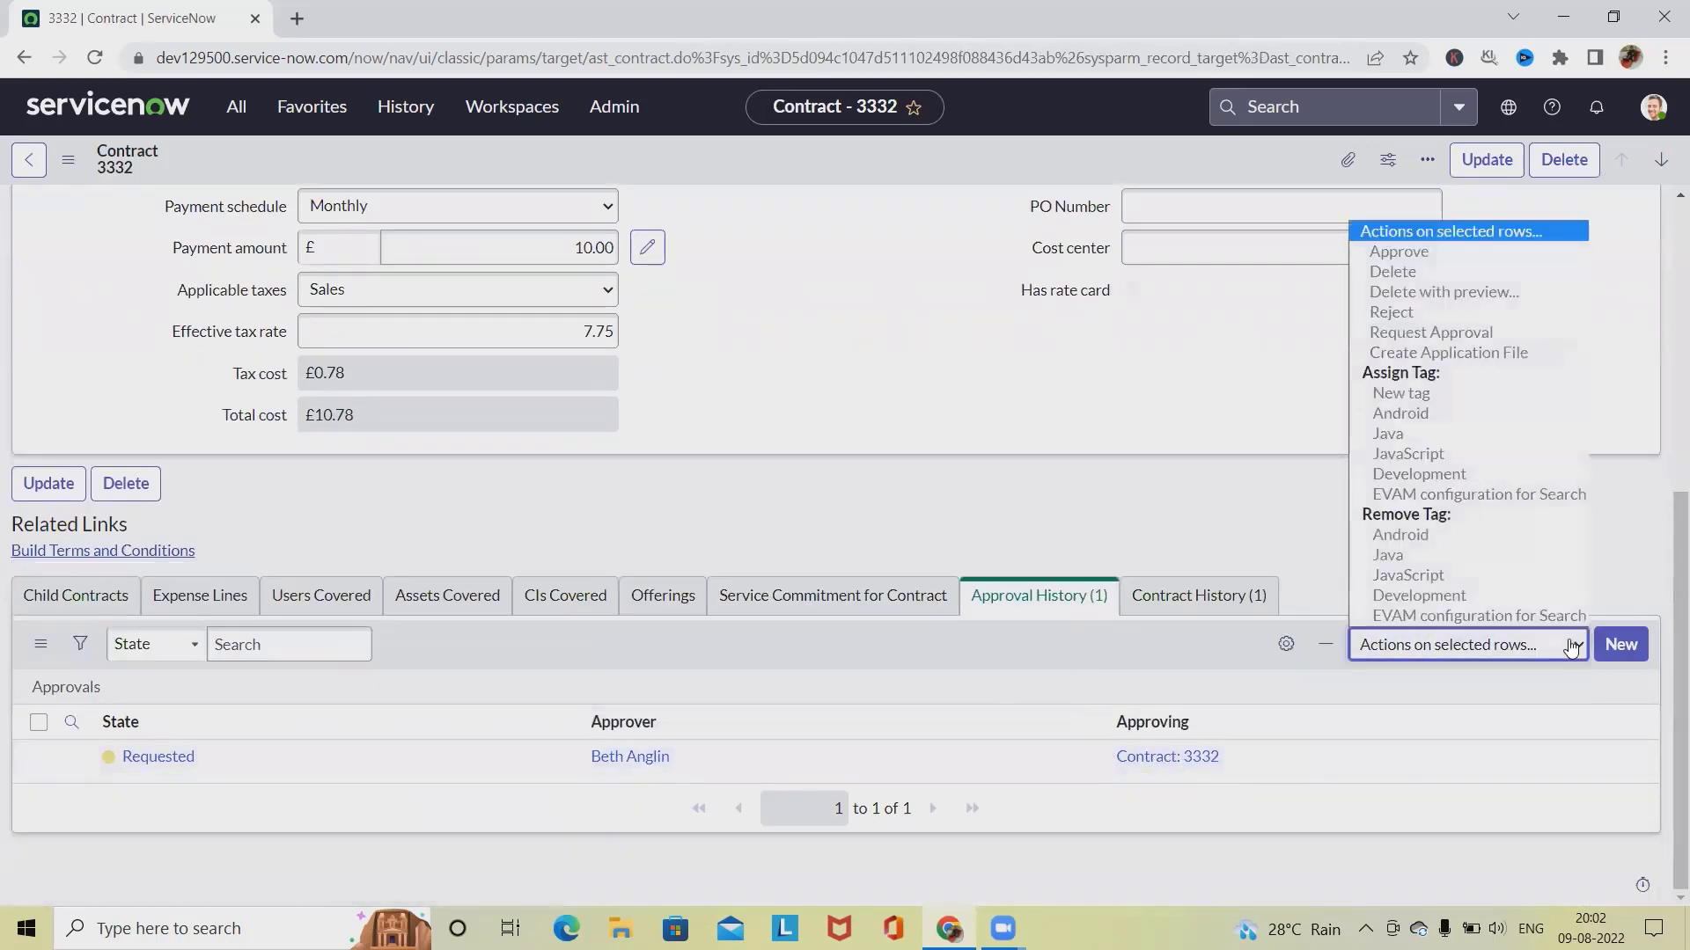
click(1259, 678)
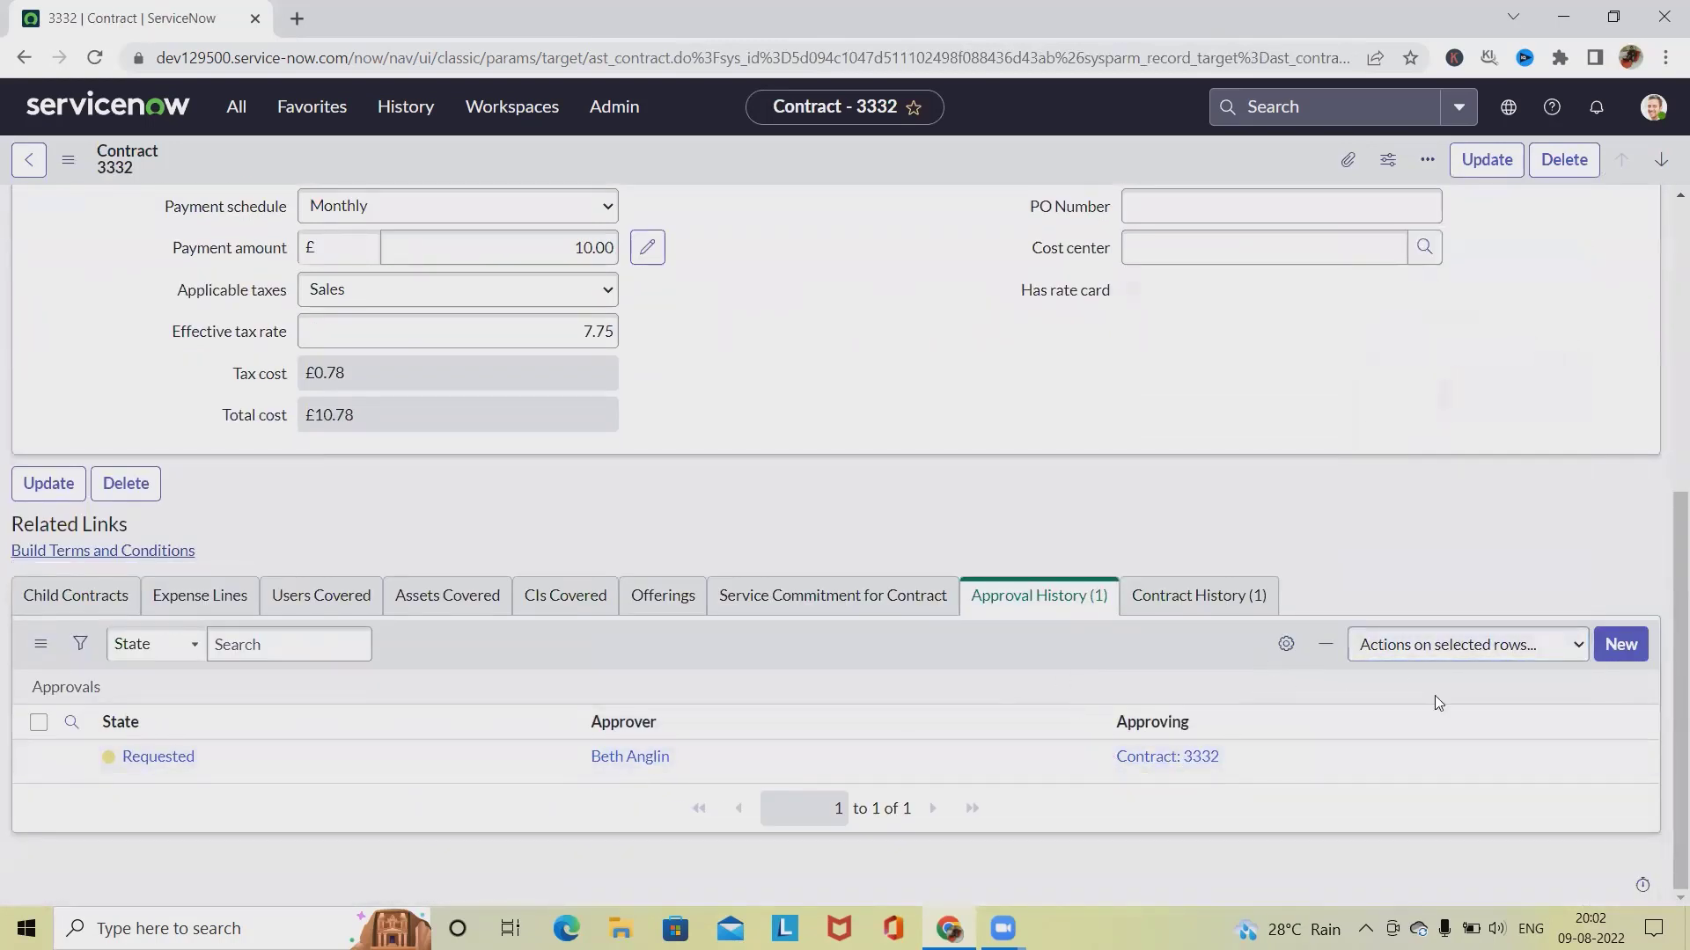
Step: Create a new approval record for contract 3332 with the state Requested, submit it and check the contract's approval history
click(1615, 647)
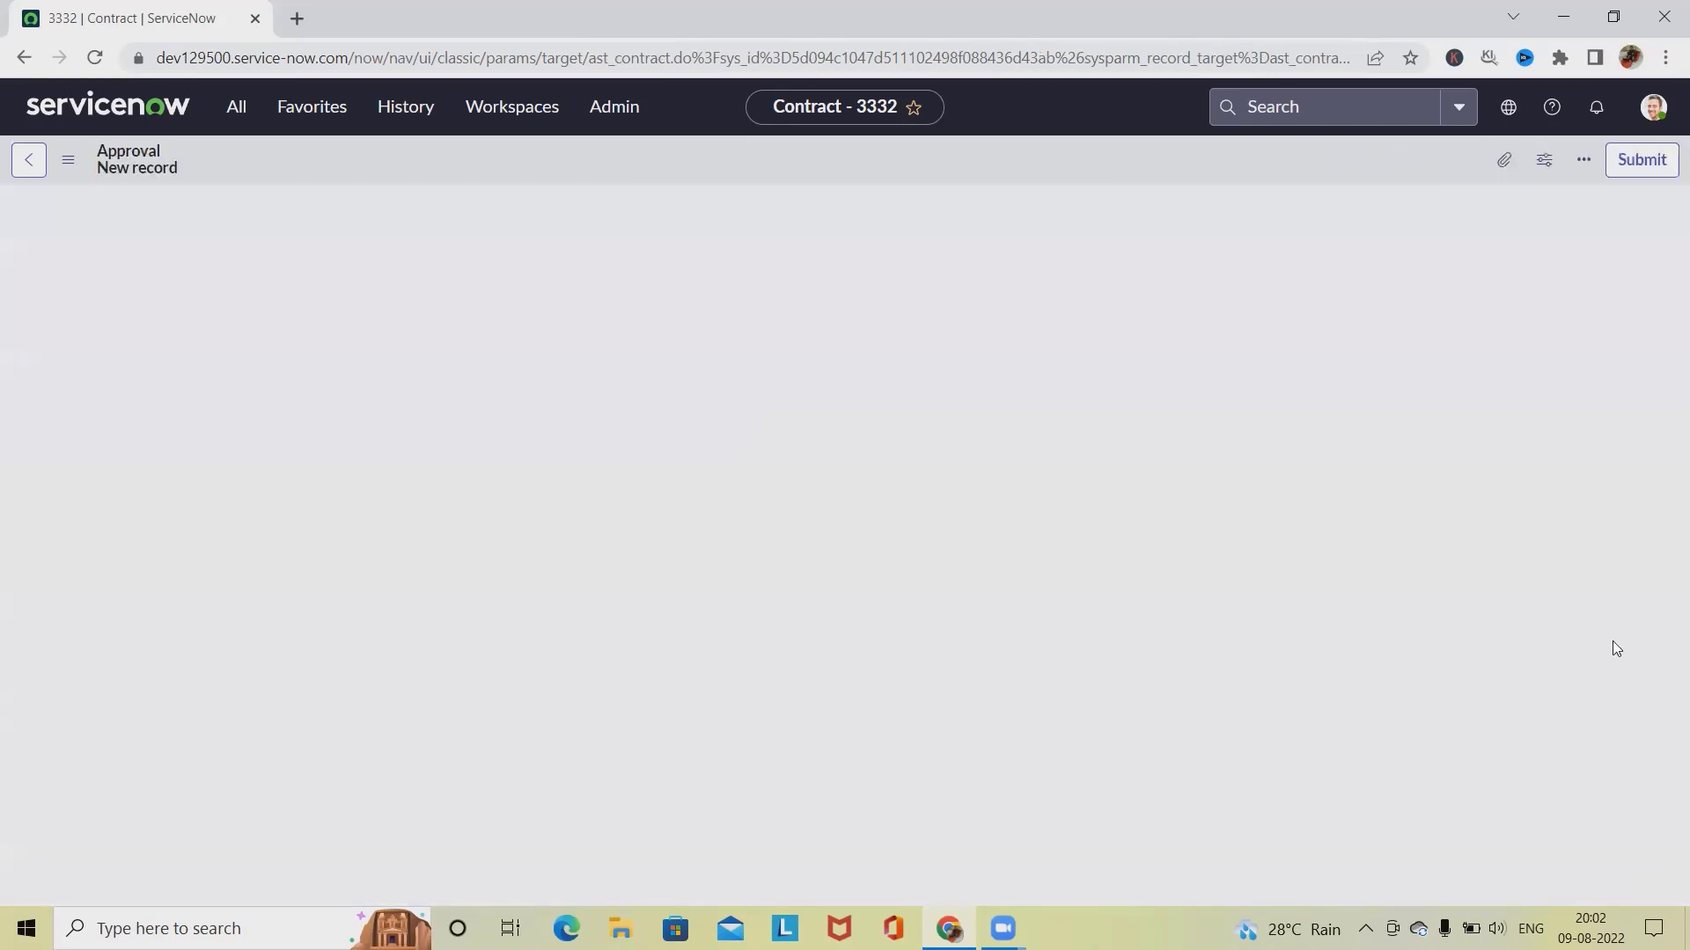
click(456, 294)
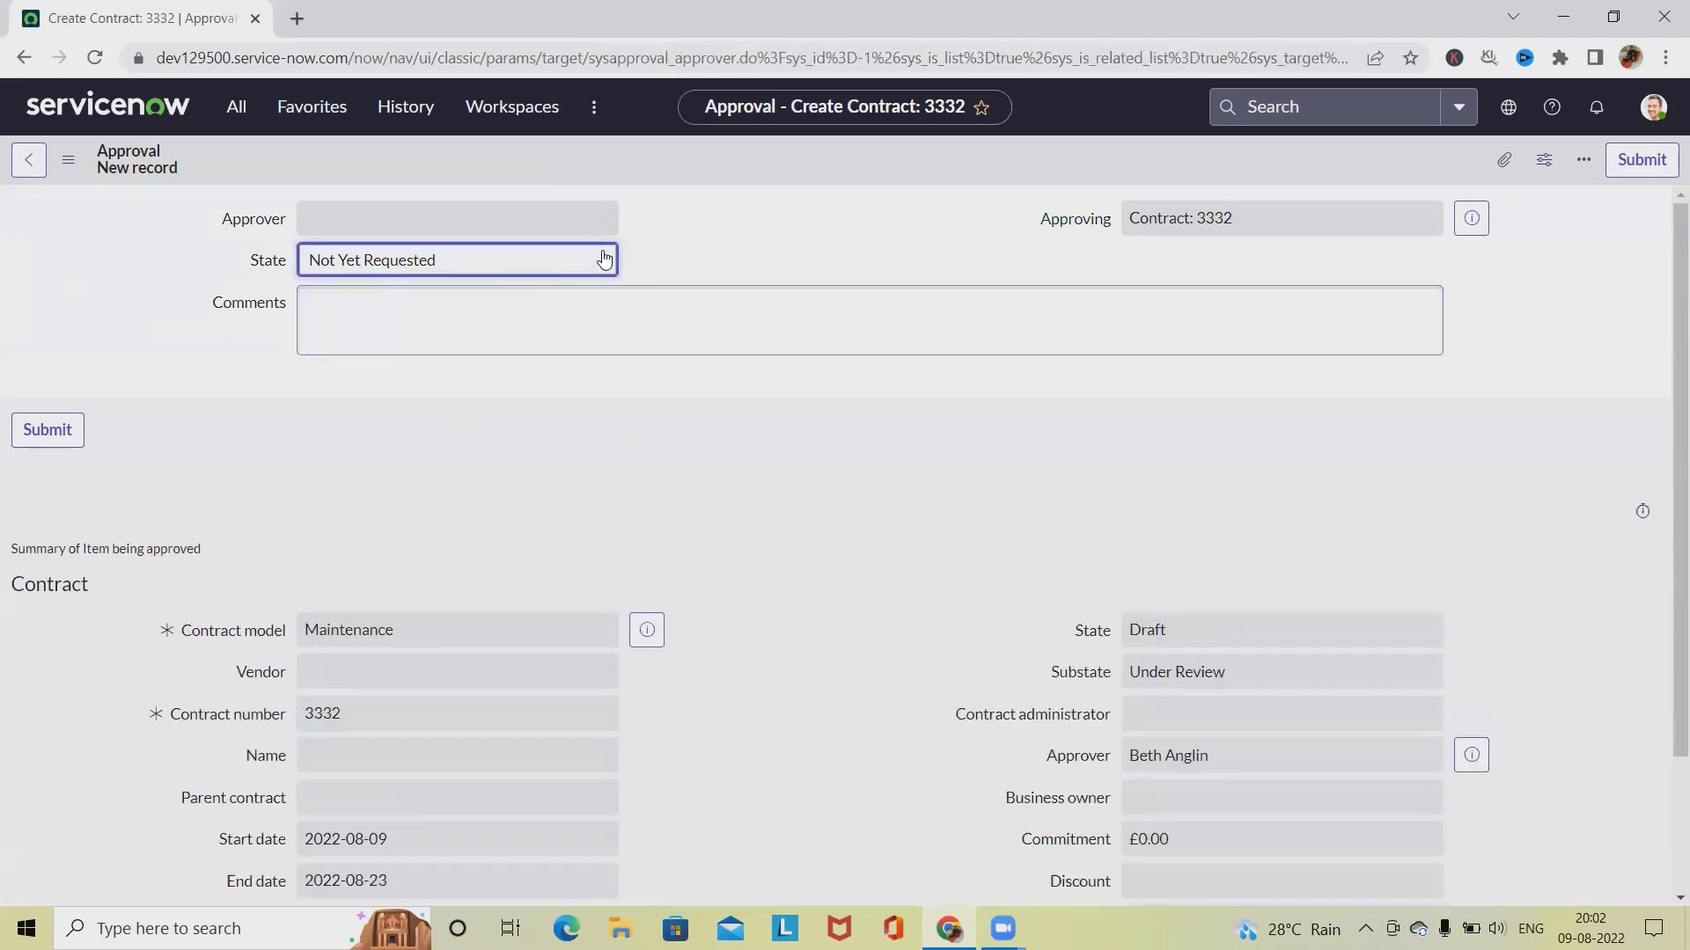
click(604, 260)
click(460, 308)
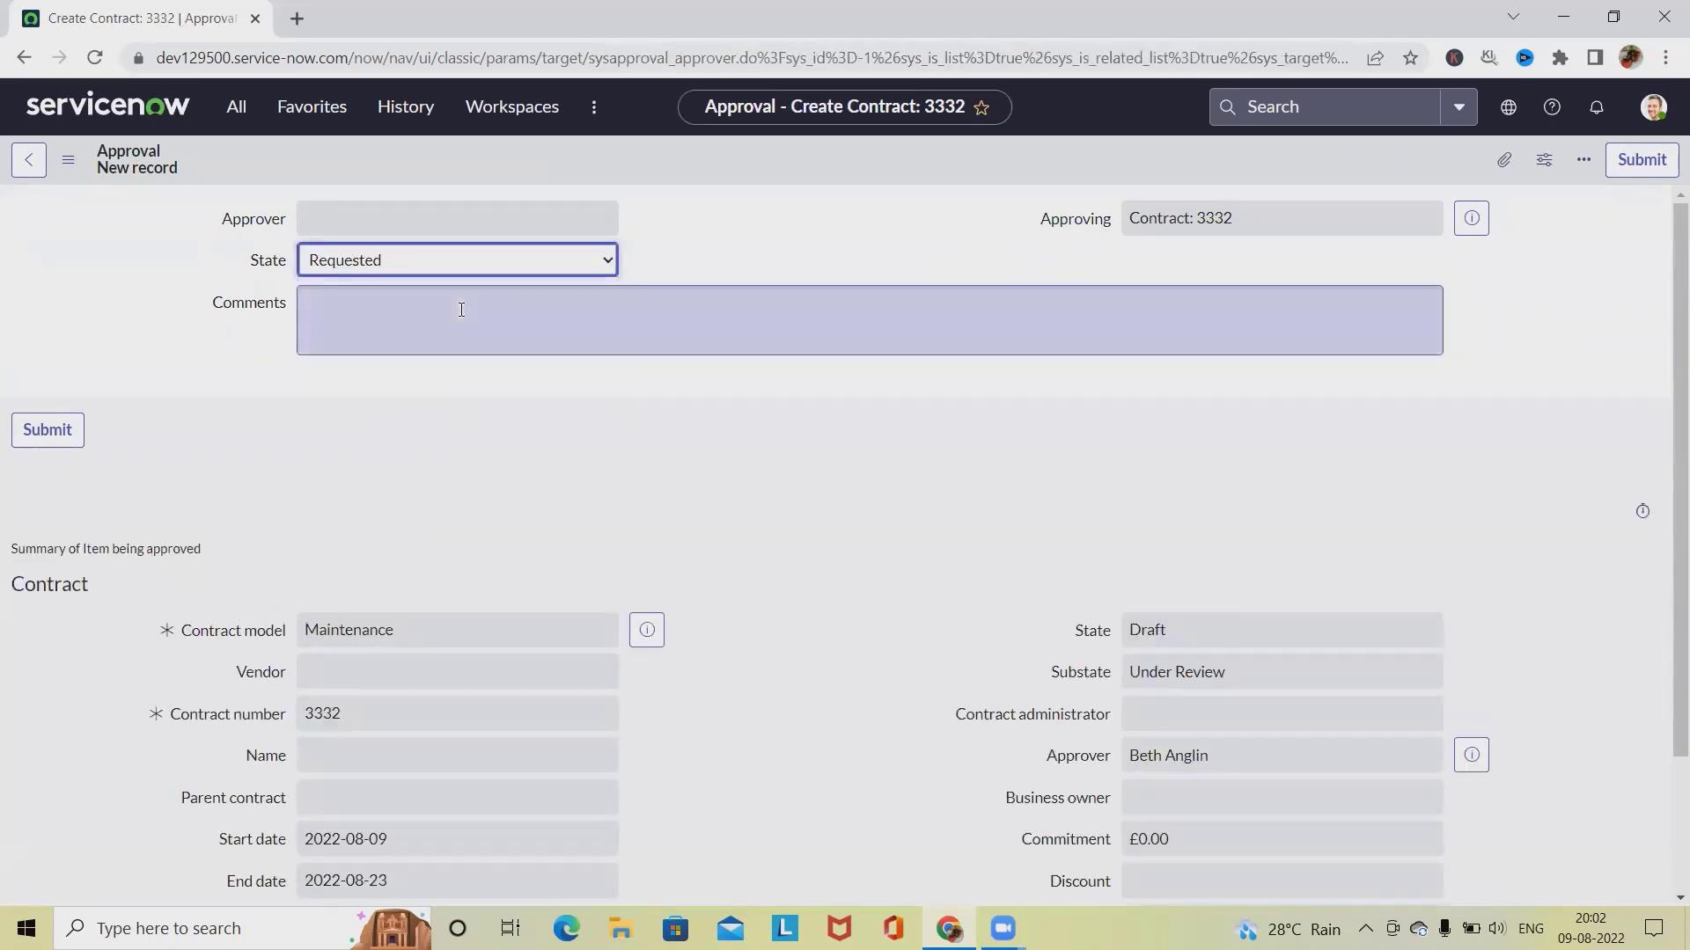
scroll(1057, 714, down, 2)
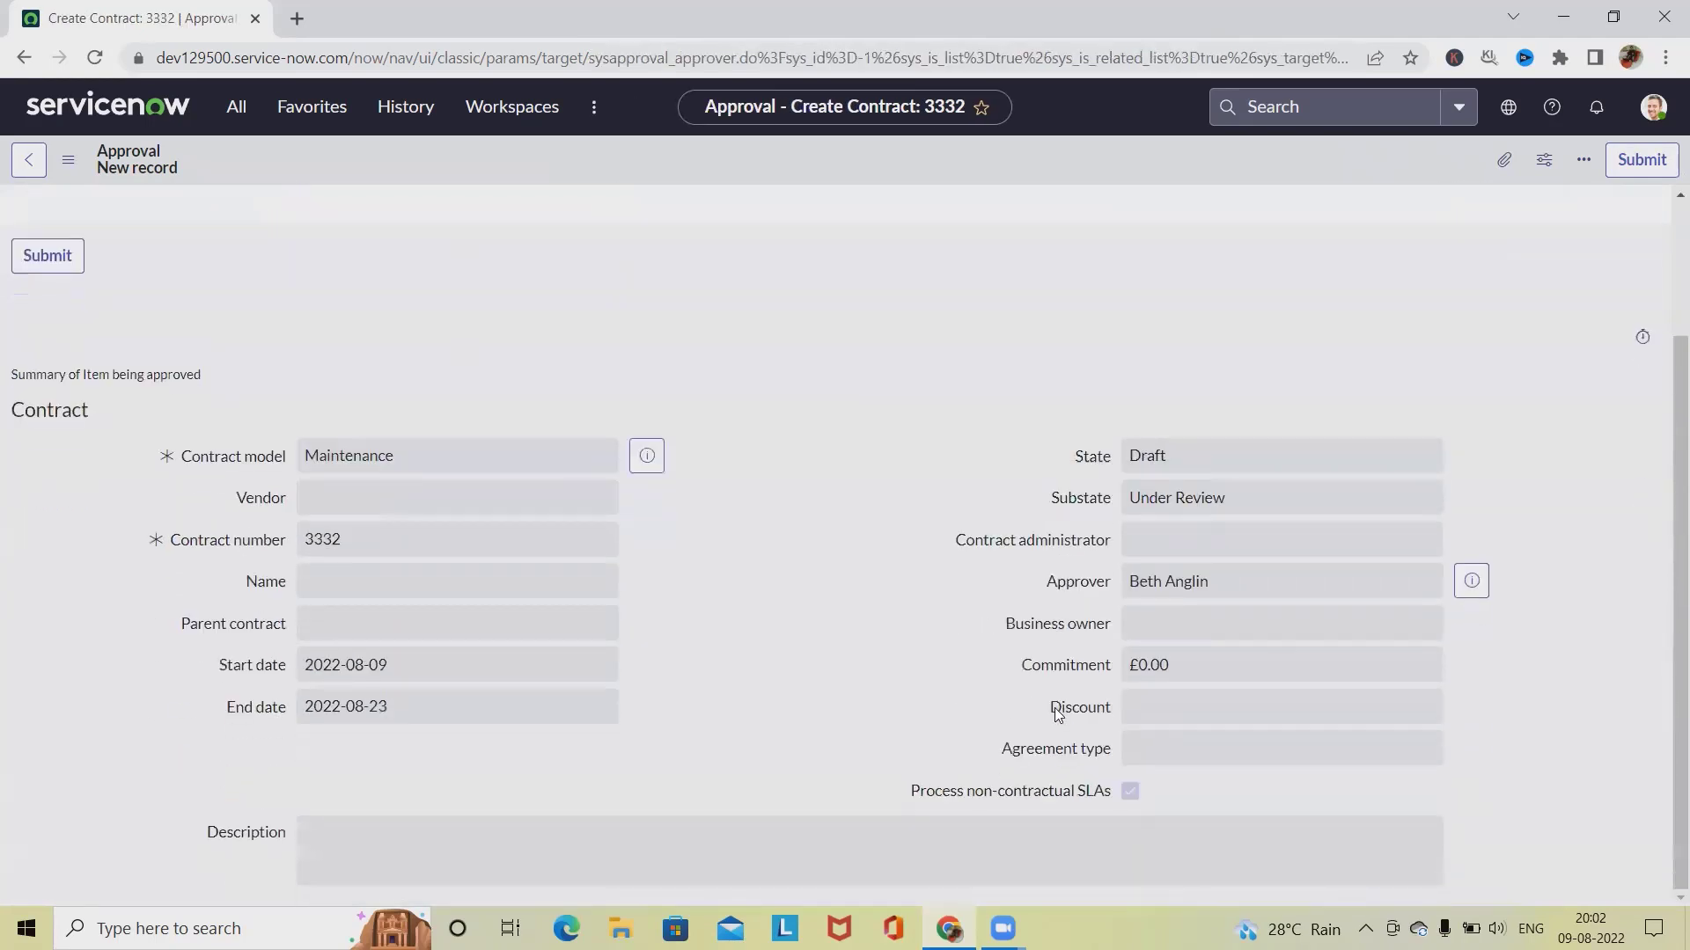
scroll(697, 750, up, 2)
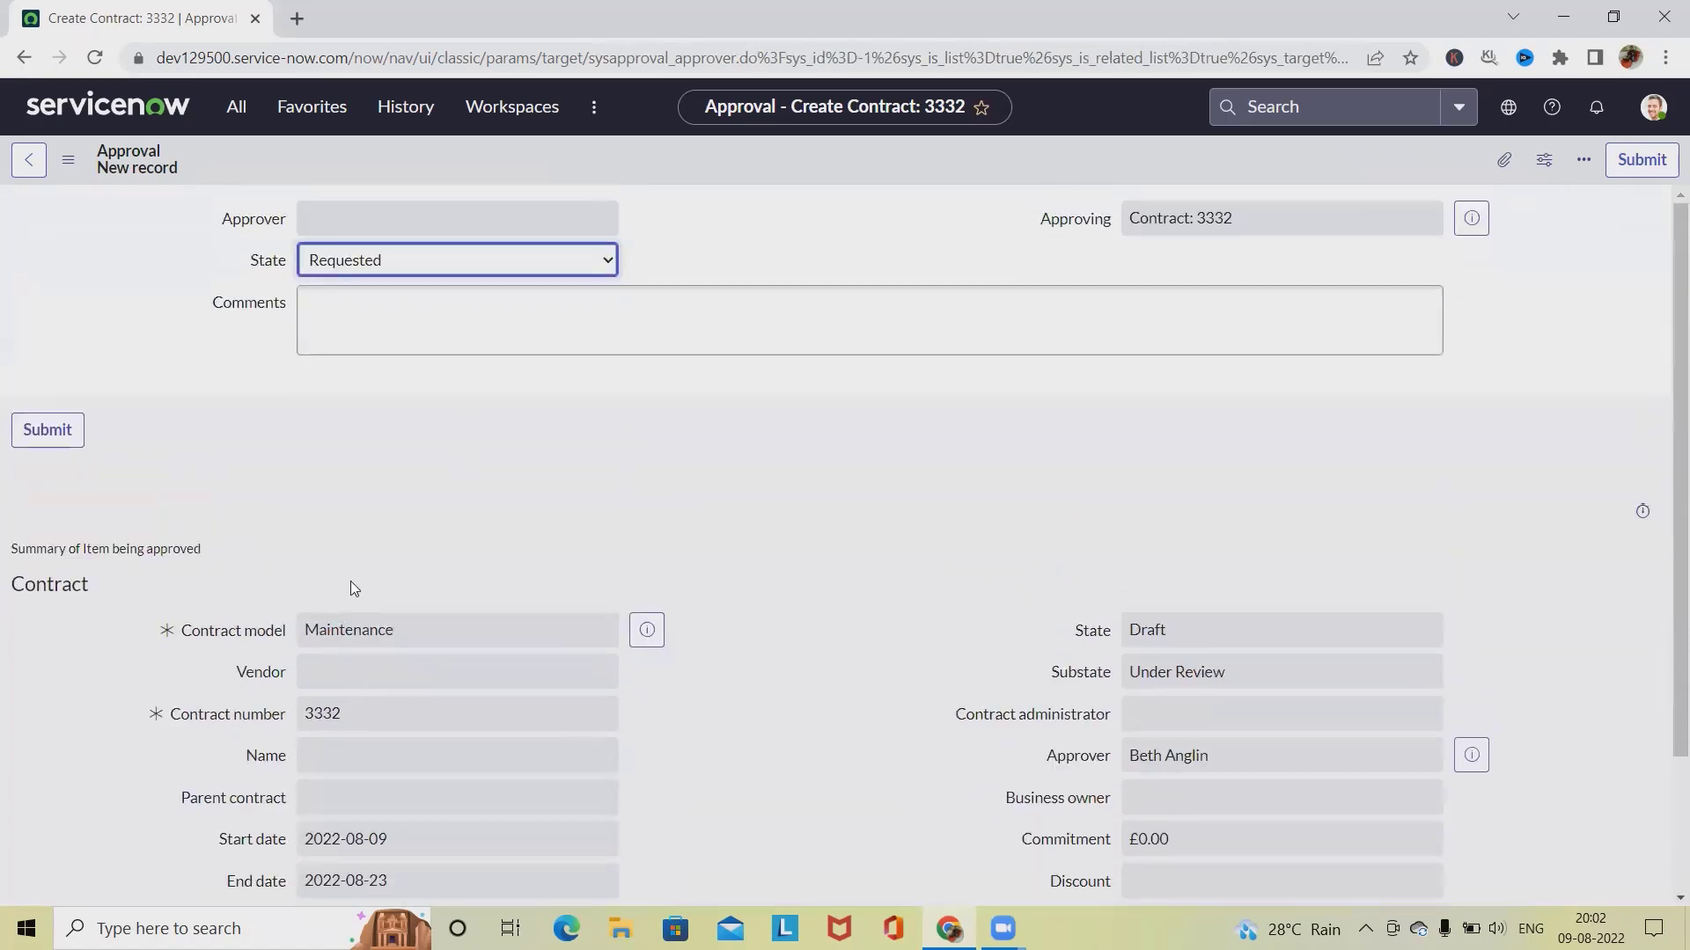
click(55, 432)
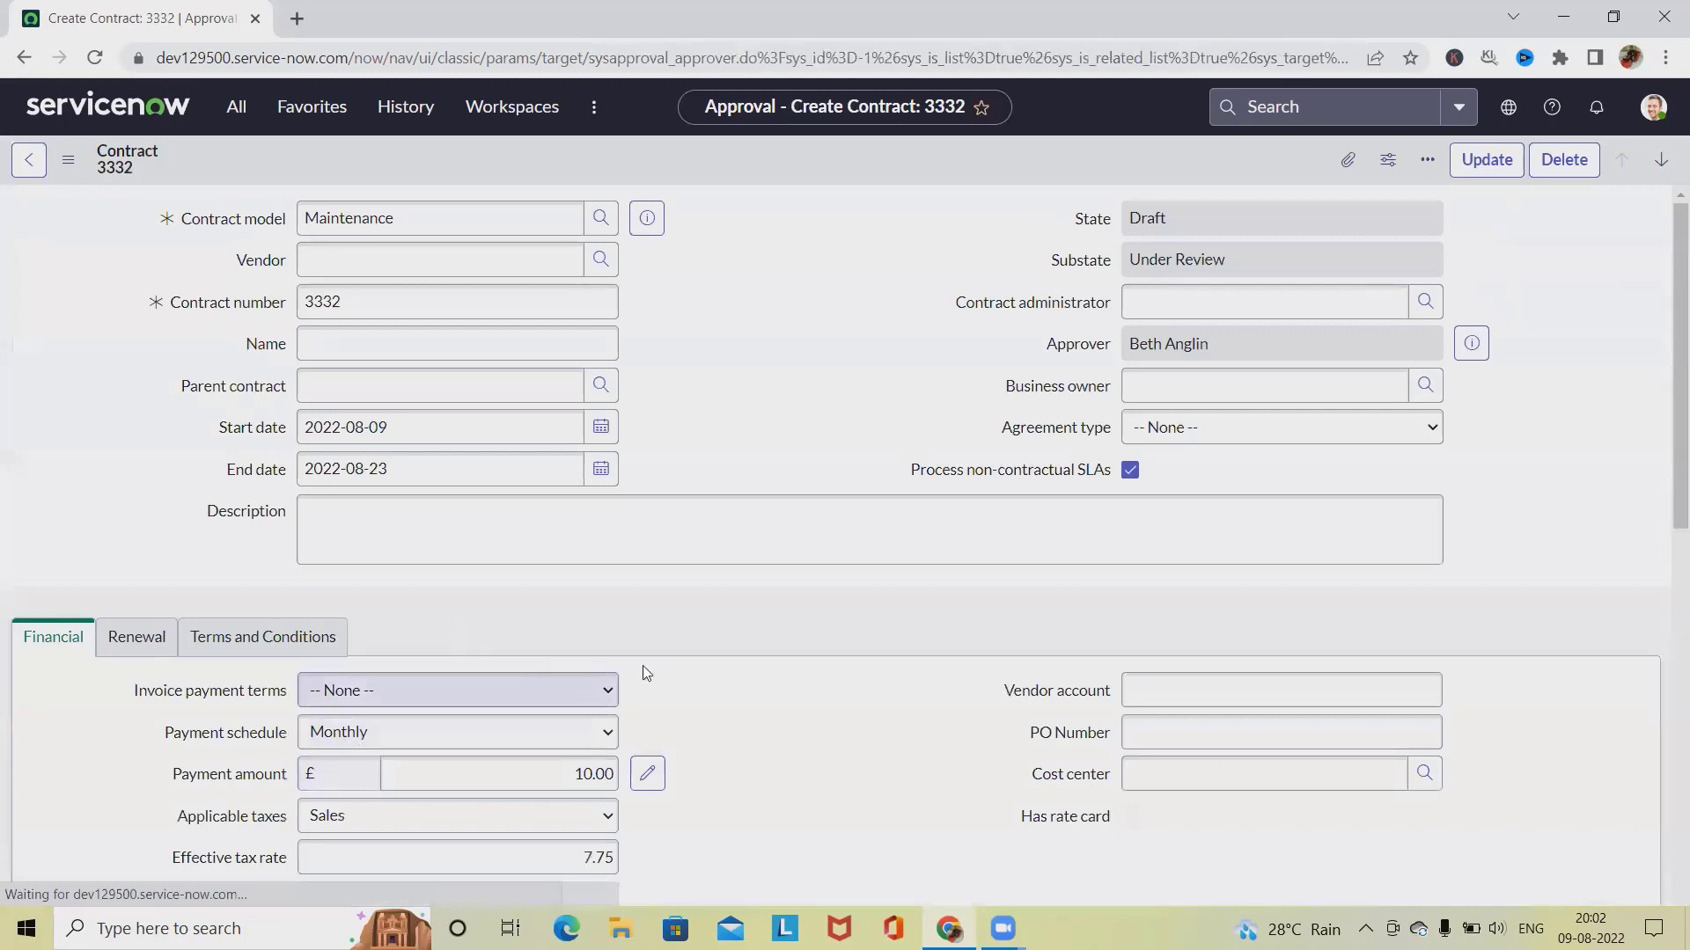
scroll(643, 666, down, 12)
scroll(903, 712, down, 5)
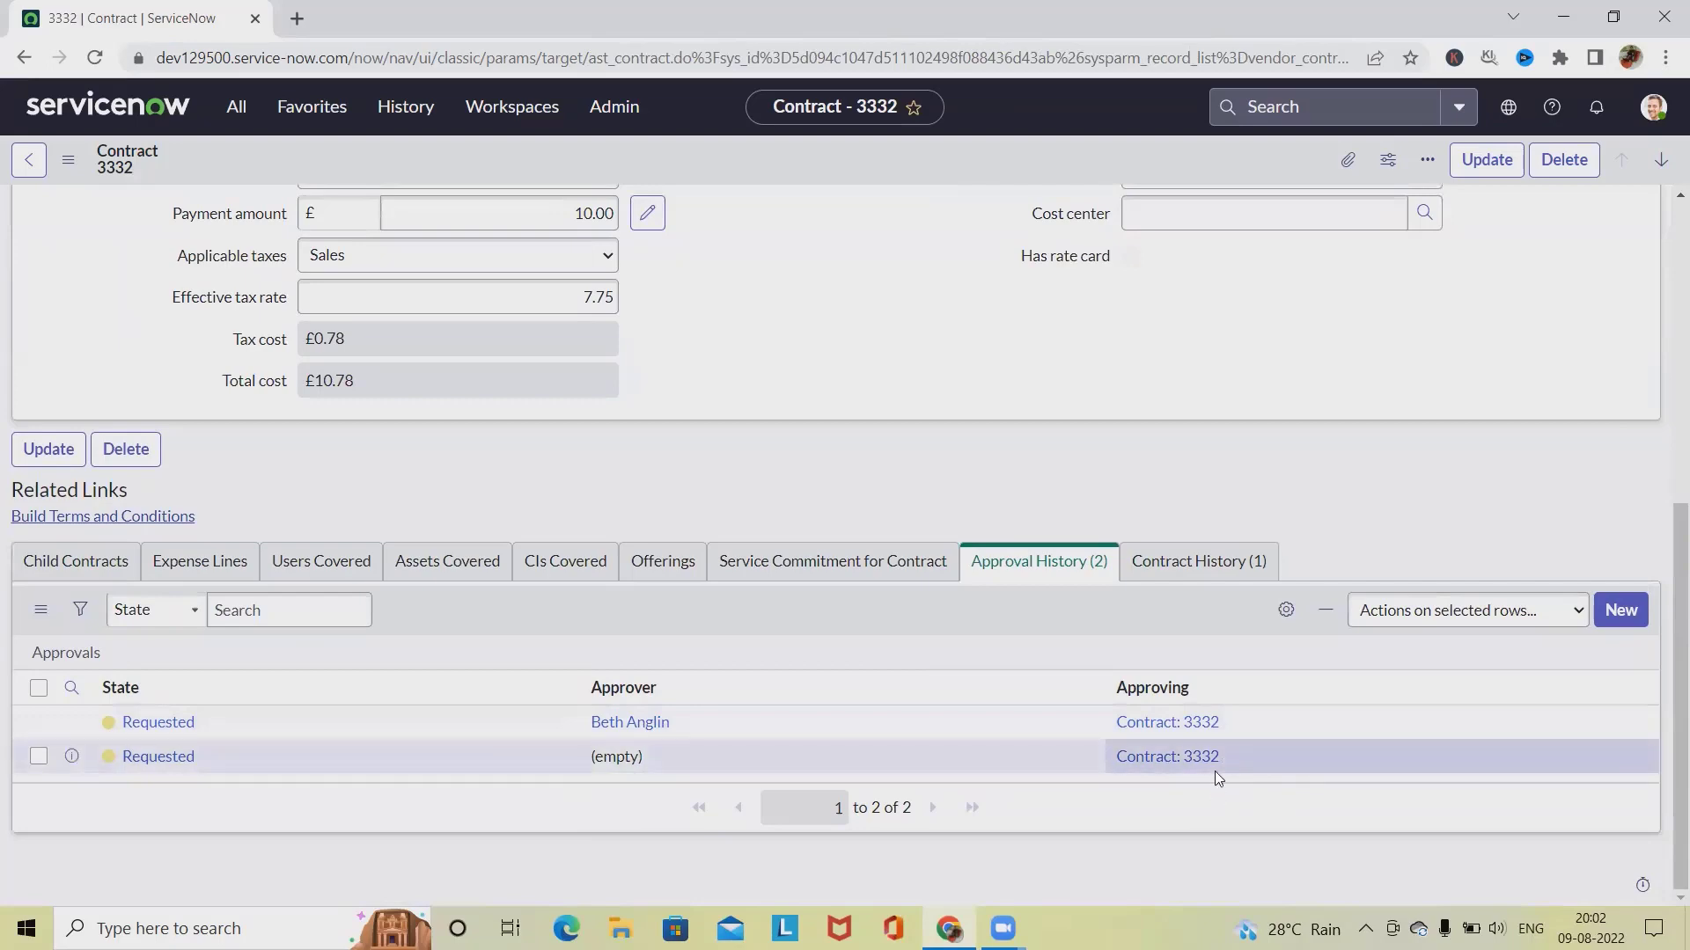
scroll(1009, 747, up, 3)
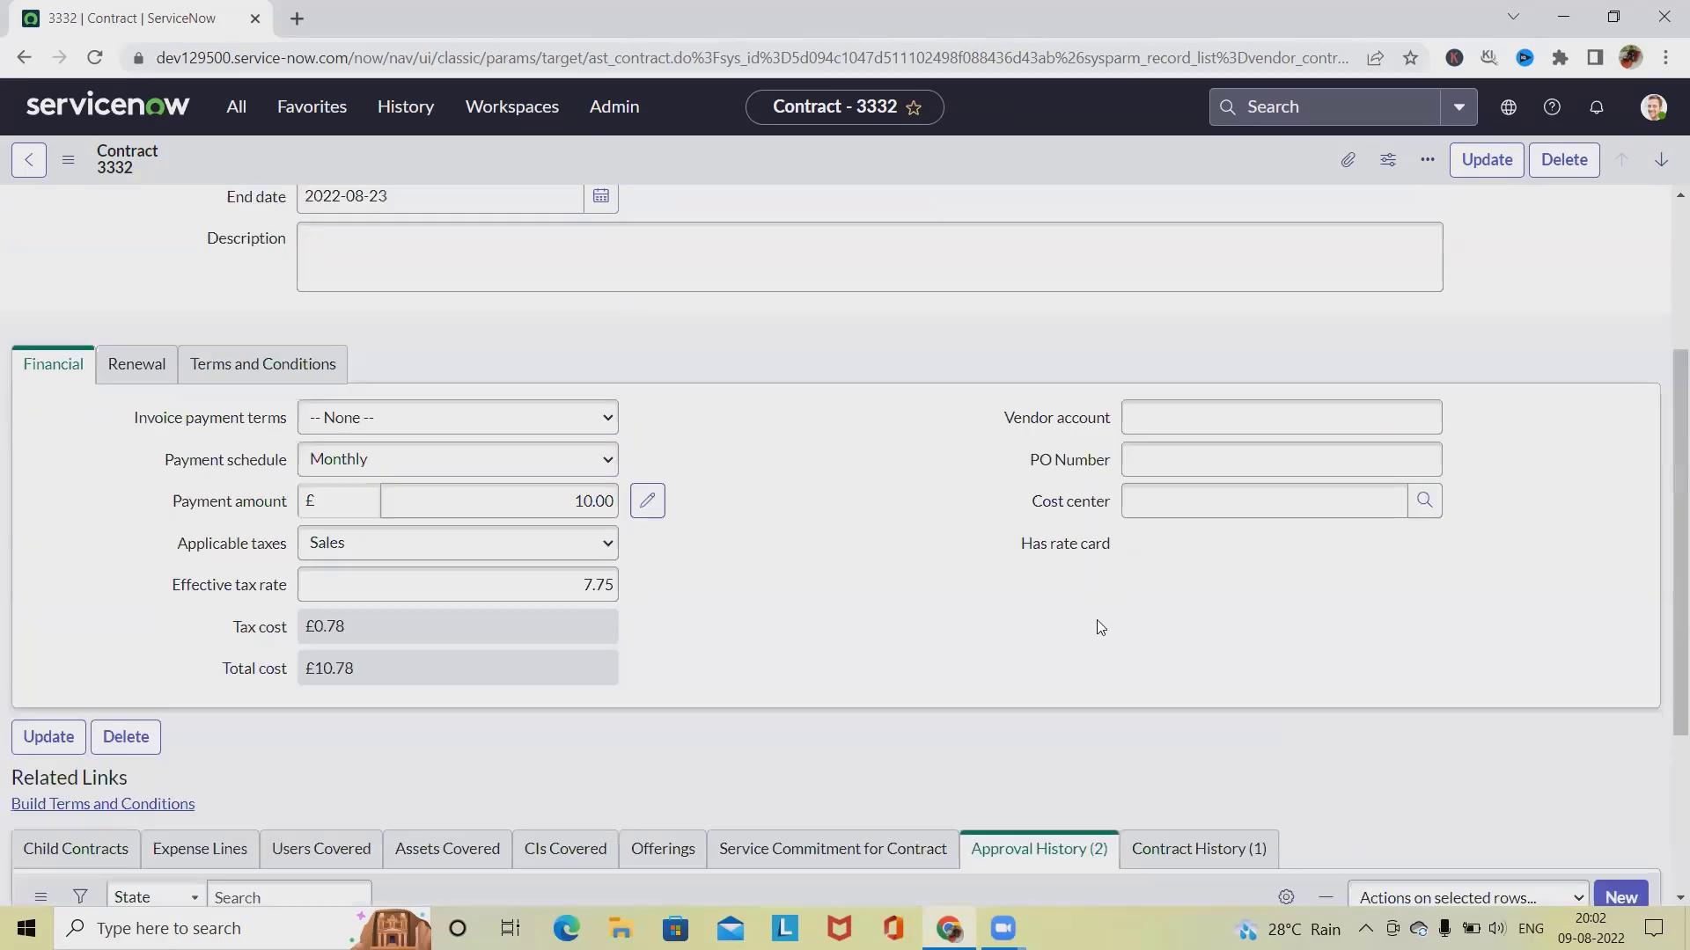